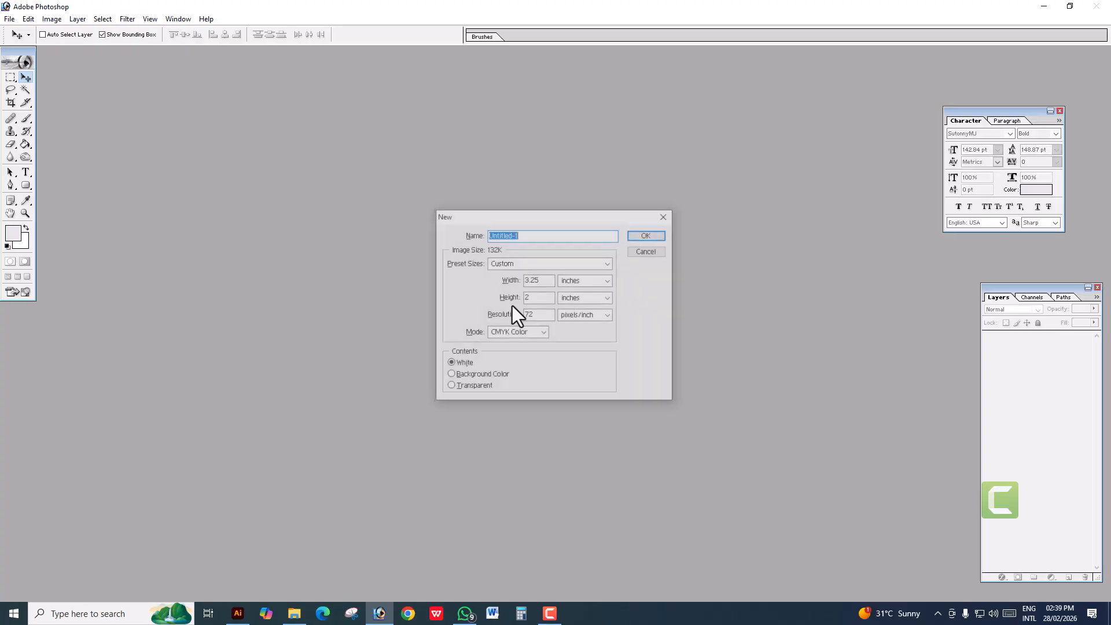
# Create a white 72 × 36 inch CMYK document and add guides just inside its edges and through its vertical center
pyautogui.press('Return')
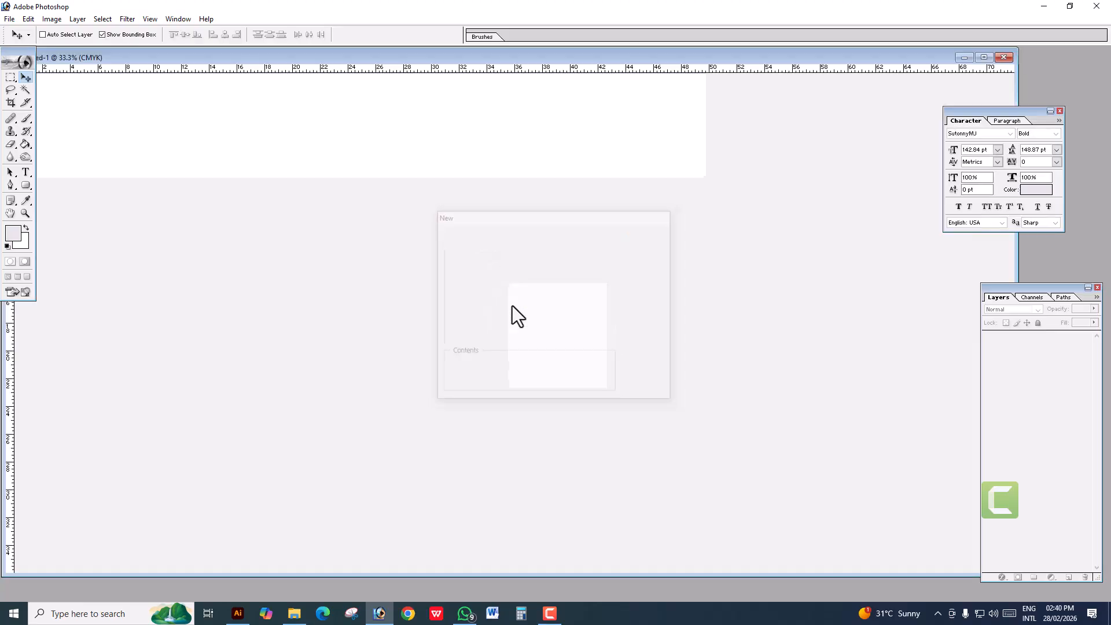
pyautogui.press('Tab')
pyautogui.moveTo(3, 223); pyautogui.dragTo(558, 293)
pyautogui.press('Return')
pyautogui.moveTo(896, 300); pyautogui.dragTo(1047, 300)
pyautogui.moveTo(820, 30); pyautogui.dragTo(803, 80)
pyautogui.moveTo(769, 31); pyautogui.dragTo(707, 557)
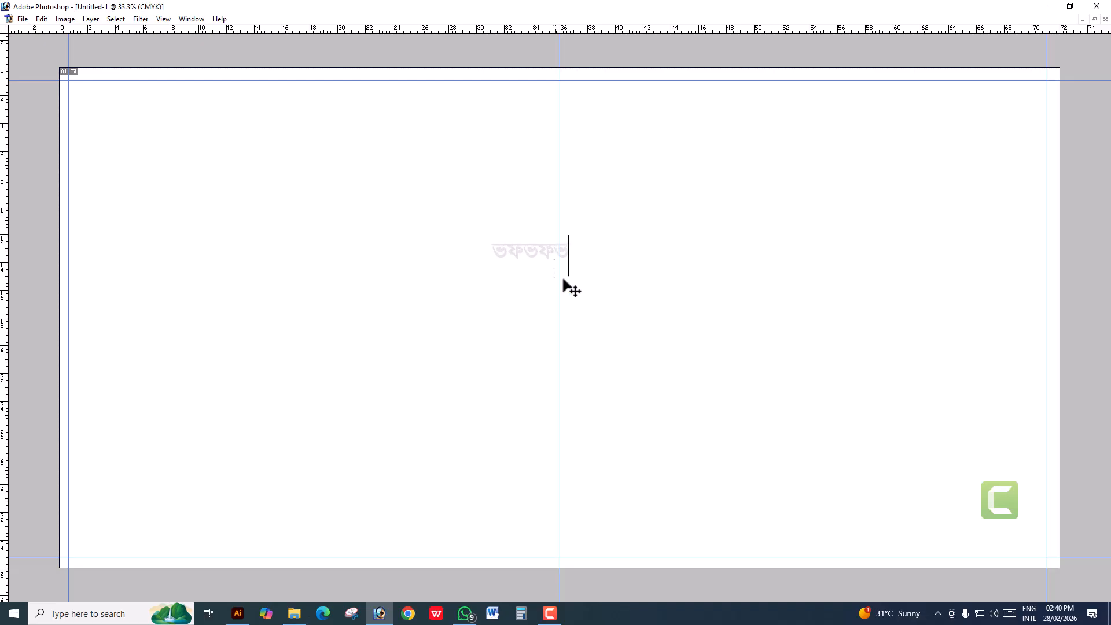
# Colour the placeholder text black and replace it with "বিস্মিল্লাহির রাহ্মানির রাহিম"
pyautogui.hotkey('ctrl', 'a')
pyautogui.hotkey('ctrl', 't')
pyautogui.click(1040, 192)
pyautogui.moveTo(543, 419); pyautogui.dragTo(175, 457)
pyautogui.press('Return')
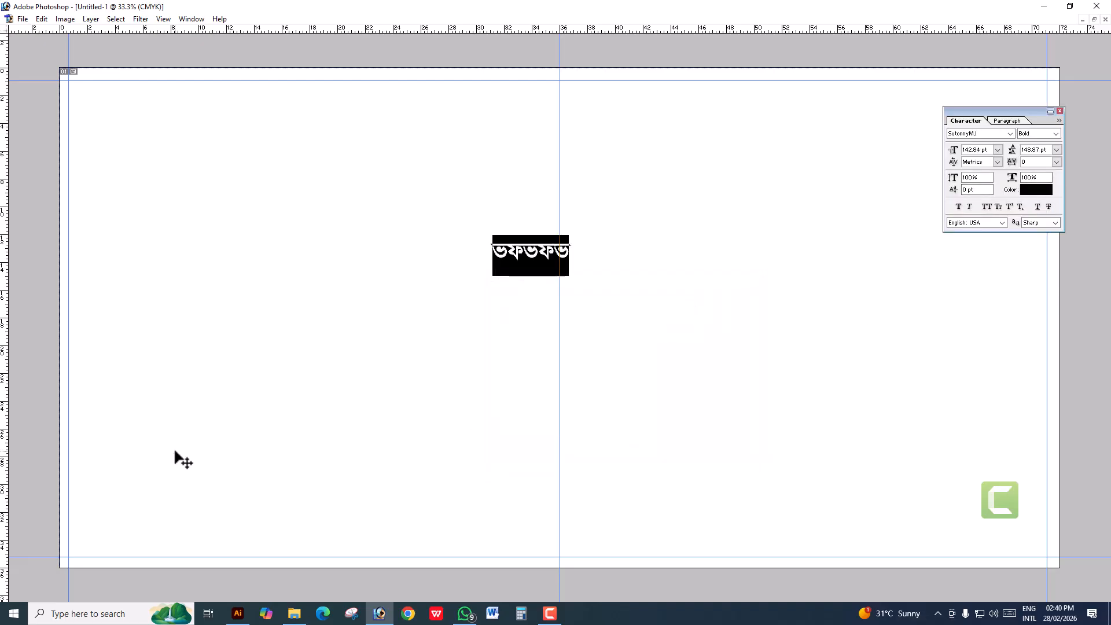
pyautogui.press('BackSpace')
pyautogui.write('বিসমিল্লাহির রাহমানির রাহিম')
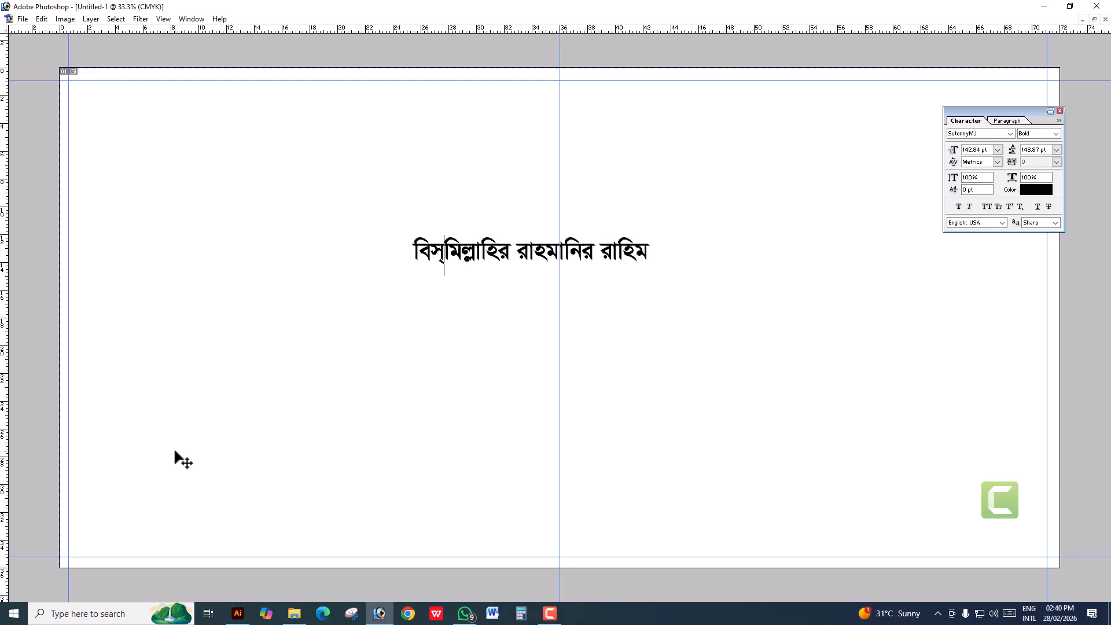
pyautogui.hotkey('ctrl', 'Return')
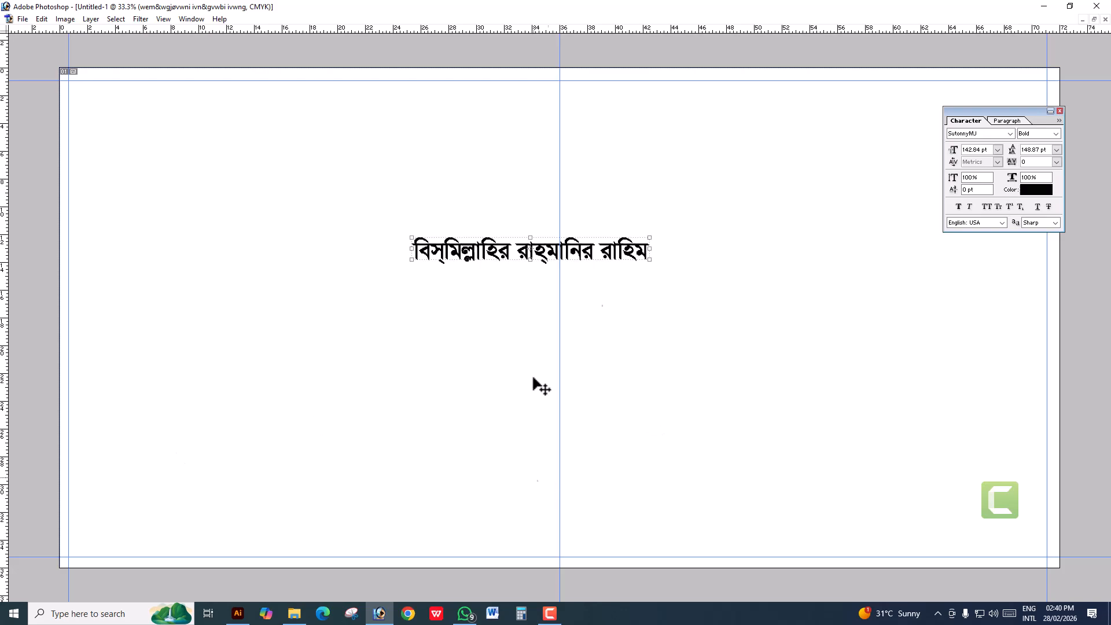
# Shrink the Bismillah line and center it under the upper guide, with a duplicate of it below
pyautogui.moveTo(586, 252); pyautogui.dragTo(595, 107)
pyautogui.moveTo(678, 81); pyautogui.dragTo(635, 192)
pyautogui.press('Return')
# Retype the duplicated line as the shop name "সুনায়া এন্ড ইমন ষ্টোর" and enlarge it across most of the banner
pyautogui.press('t')
pyautogui.tripleClick(604, 188)
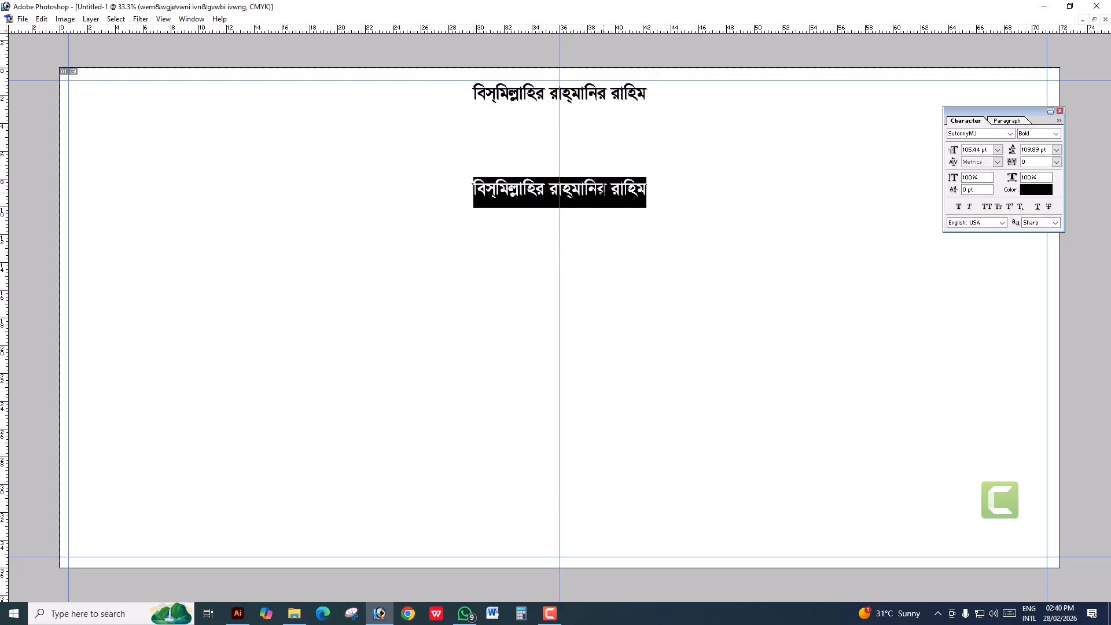
pyautogui.write('n&')
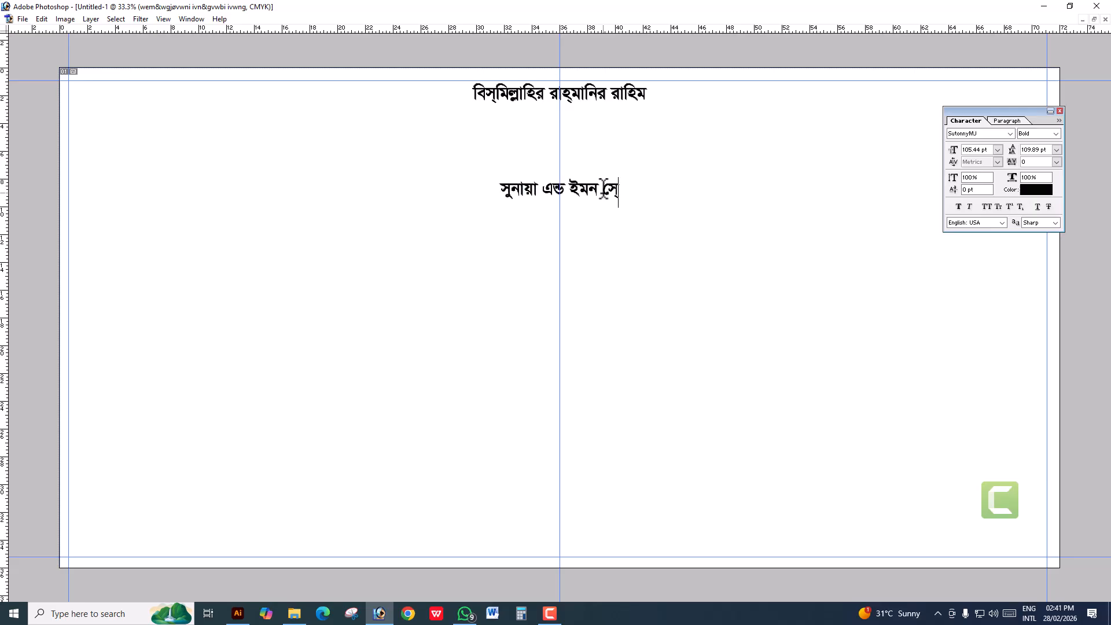
pyautogui.press('BackSpace')
pyautogui.press('BackSpace')
pyautogui.write('ষ্')
pyautogui.write('i')
pyautogui.hotkey('ctrl', 'Return')
pyautogui.moveTo(626, 178); pyautogui.dragTo(941, 113)
pyautogui.keyDown('alt'); pyautogui.click(727, 295); pyautogui.keyUp('alt')
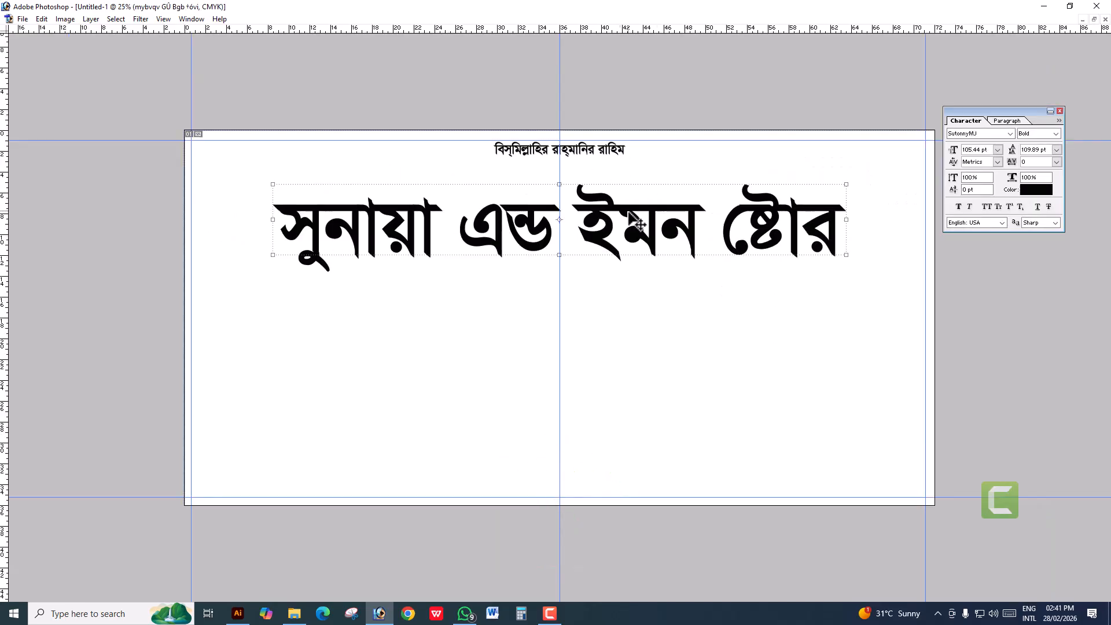
# Duplicate the Bismillah line below the shop name and retype it as "এখানে গরুর গোস্তের ঝালমুড়ি, হালিম, চটপটি, গাভীর দুধের চা পাওয়া যায়।"
pyautogui.moveTo(581, 152); pyautogui.dragTo(575, 302)
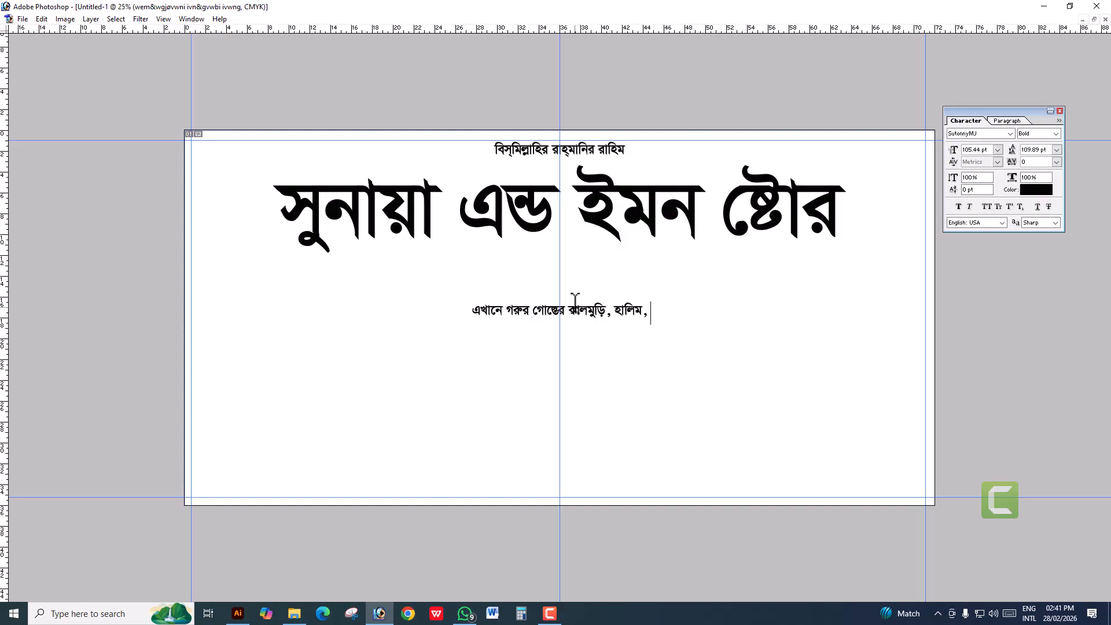
pyautogui.write('দুধ চ')
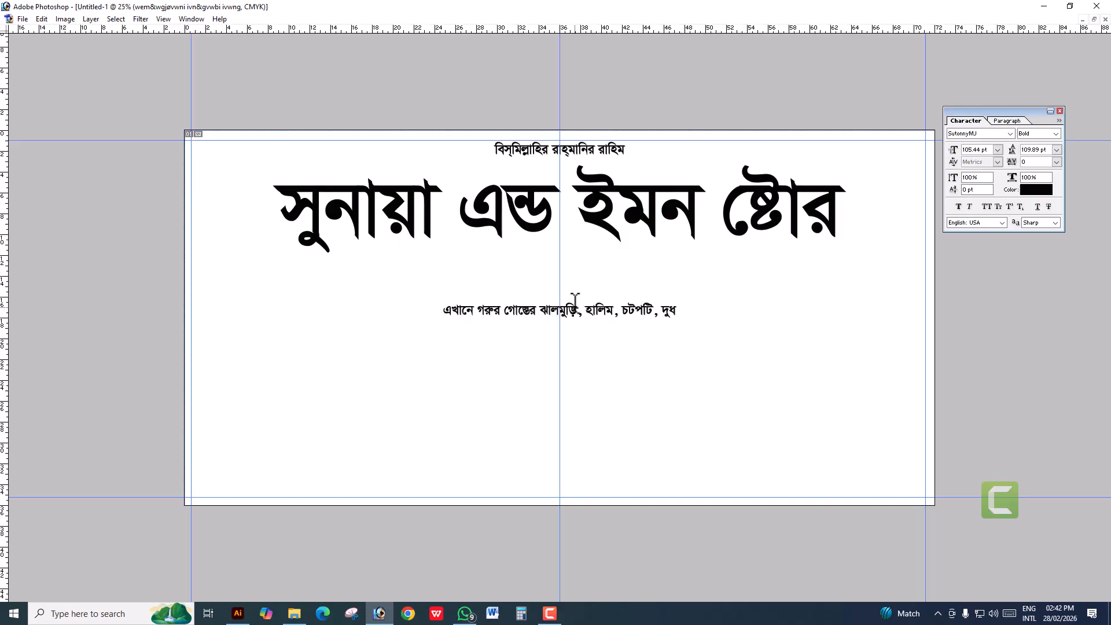
pyautogui.write(' গরুর')
pyautogui.press('BackSpace')
pyautogui.press('BackSpace')
pyautogui.press('BackSpace')
pyautogui.write('াভীর')
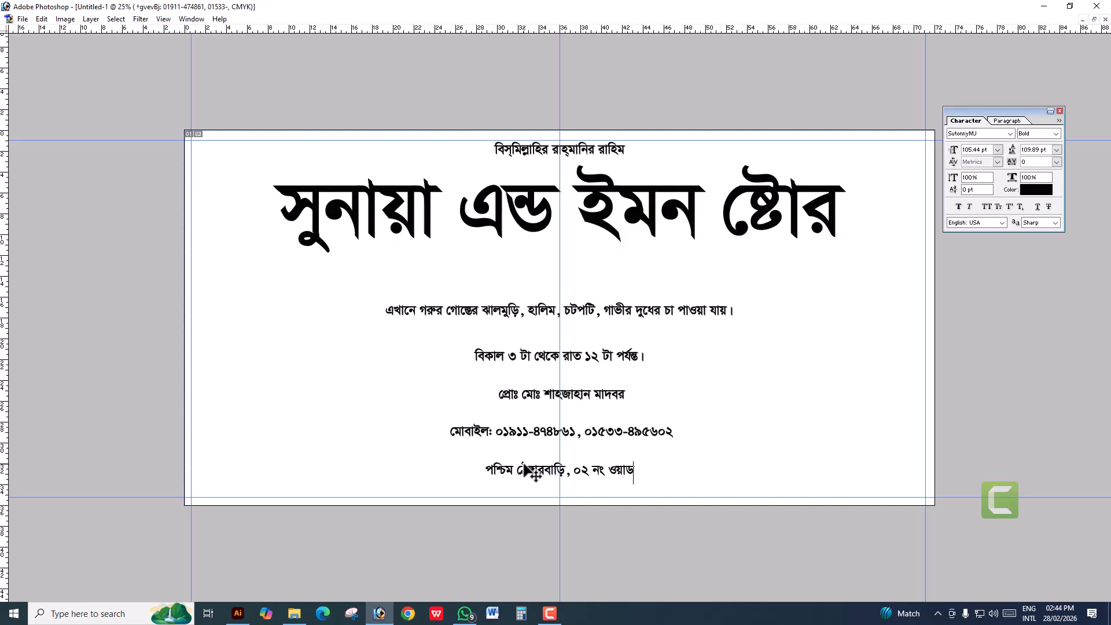
# Complete the shop's address line and enlarge it to span the lower edge of the banner
pyautogui.write('শরীয়তপুর।')
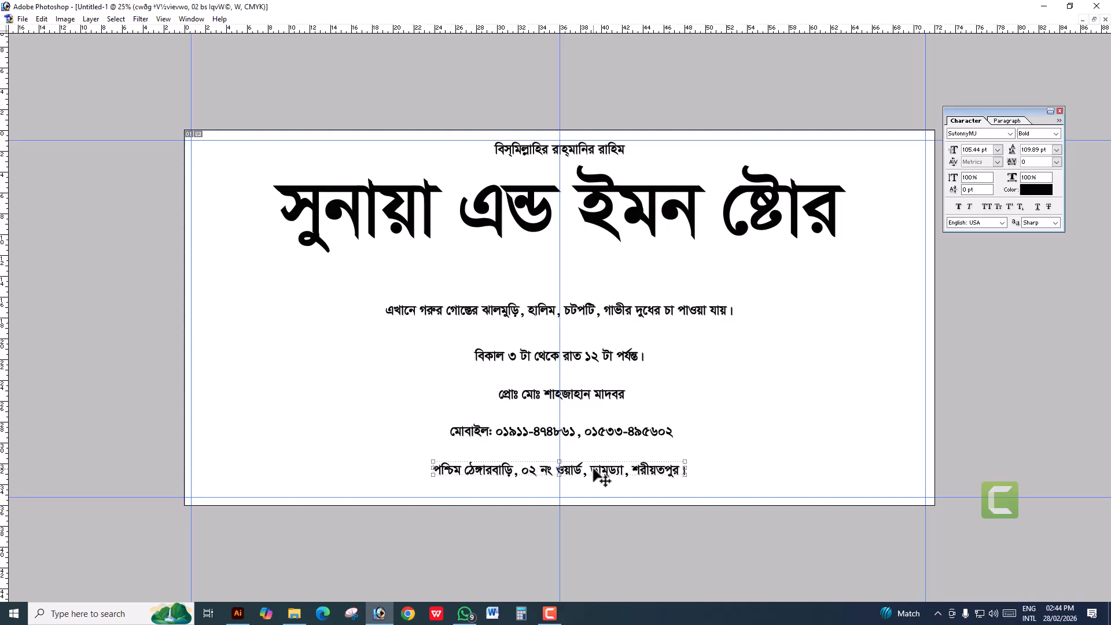
pyautogui.moveTo(593, 469); pyautogui.dragTo(593, 480)
pyautogui.moveTo(685, 473); pyautogui.dragTo(885, 460)
pyautogui.press('Return')
pyautogui.hotkey('ctrl', '0')
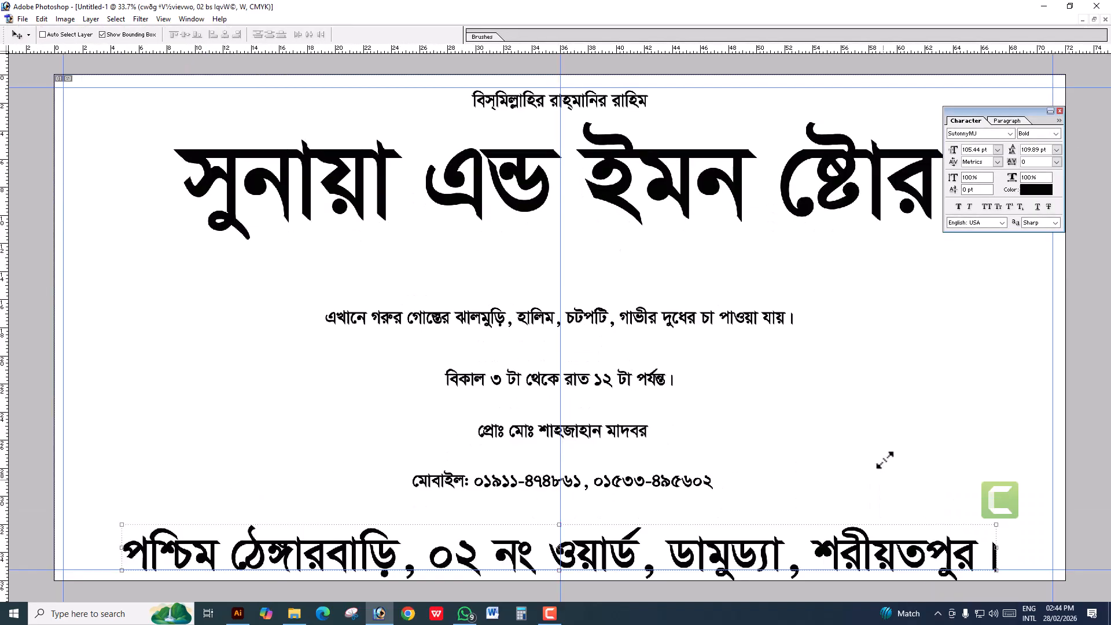
# Select a full-width strip around the address line and fill it with a Solid Color layer of C 100, M 100 behind all text
pyautogui.press('Tab')
pyautogui.click(12, 72)
pyautogui.press('Tab')
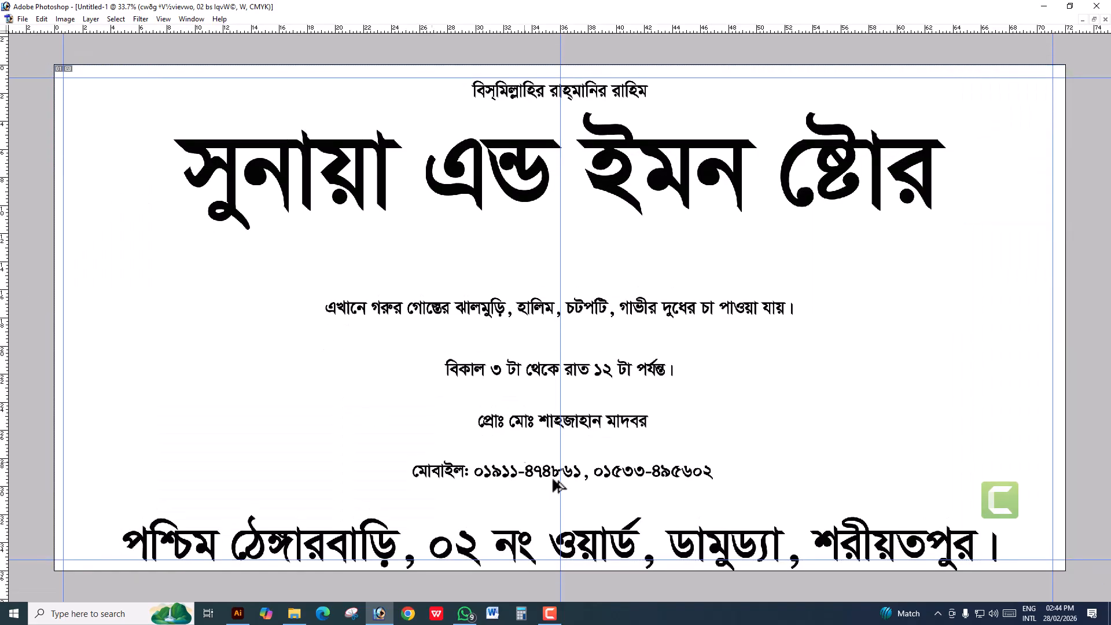
pyautogui.hotkey('ctrl', '0')
pyautogui.moveTo(59, 510); pyautogui.dragTo(1060, 568)
pyautogui.press('Tab')
pyautogui.click(1051, 576)
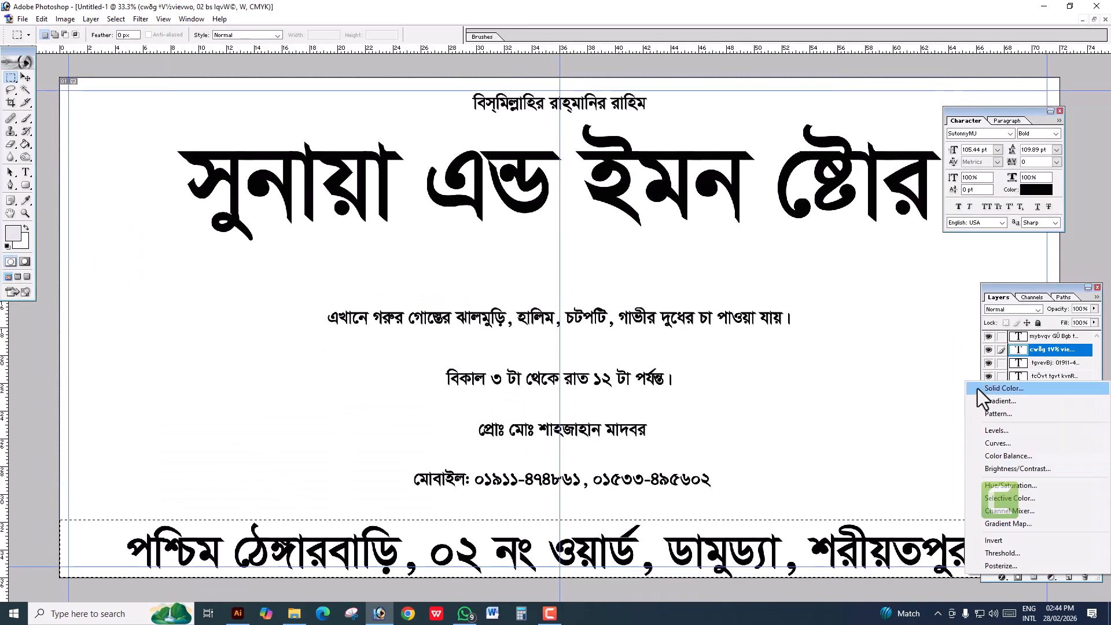
pyautogui.click(986, 389)
pyautogui.write('100')
pyautogui.press('Tab')
pyautogui.write('100')
pyautogui.press('Return')
pyautogui.hotkey('ctrl', 'shift', '[')
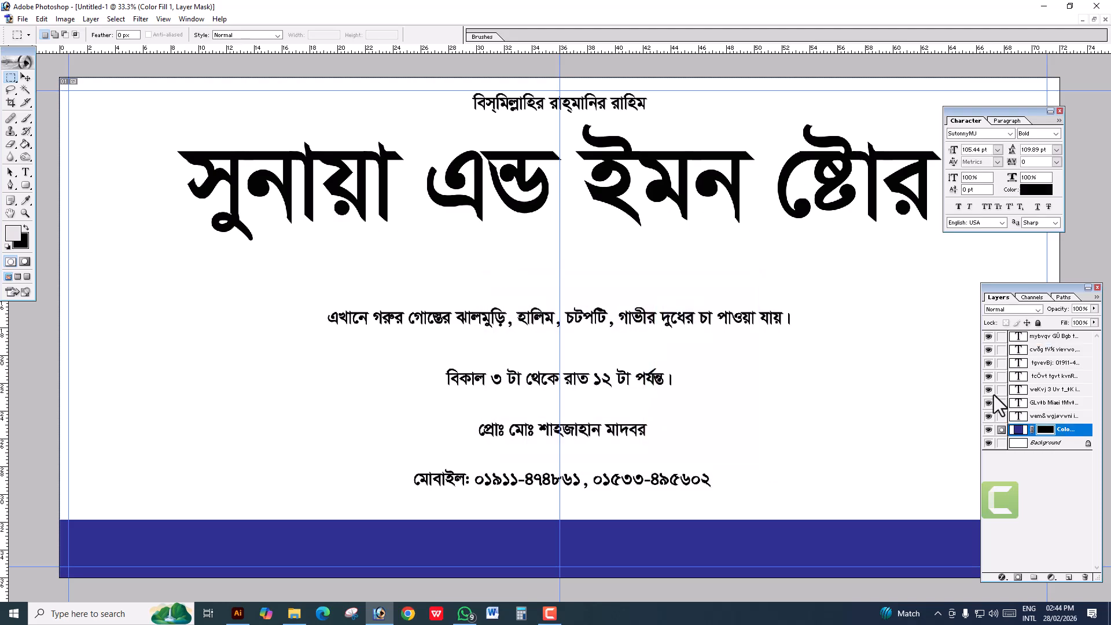
# Colour the address line white and nudge it upward within the blue band
pyautogui.rightClick(600, 540)
pyautogui.click(616, 545)
pyautogui.hotkey('ctrl', 'BackSpace')
pyautogui.hotkey('ctrl', '-')
pyautogui.press('Up')
pyautogui.press('Up')
pyautogui.press('Up')
pyautogui.press('Up')
pyautogui.press('Up')
pyautogui.press('Up')
pyautogui.press('Up')
pyautogui.press('Up')
pyautogui.press('Up')
pyautogui.press('Up')
# Stretch the blue band slightly upward behind the address line
pyautogui.rightClick(536, 482)
pyautogui.click(547, 490)
pyautogui.moveTo(548, 466); pyautogui.dragTo(694, 443)
pyautogui.press('Return')
# Set the phone numbers in the mobile line in Arial
pyautogui.rightClick(516, 437)
pyautogui.click(523, 445)
pyautogui.write('tial')
pyautogui.press('Return')
pyautogui.hotkey('ctrl', 'Return')
pyautogui.press('v')
# Move the food menu line to just below the opening-hours line
pyautogui.rightClick(501, 319)
pyautogui.click(513, 326)
pyautogui.moveTo(515, 330); pyautogui.dragTo(523, 297)
# Move the proprietor line up under the shop name and enlarge it to nearly three times its size
pyautogui.rightClick(532, 404)
pyautogui.click(538, 411)
pyautogui.press('t')
pyautogui.click(523, 287)
pyautogui.hotkey('ctrl', 'Return')
pyautogui.press('v')
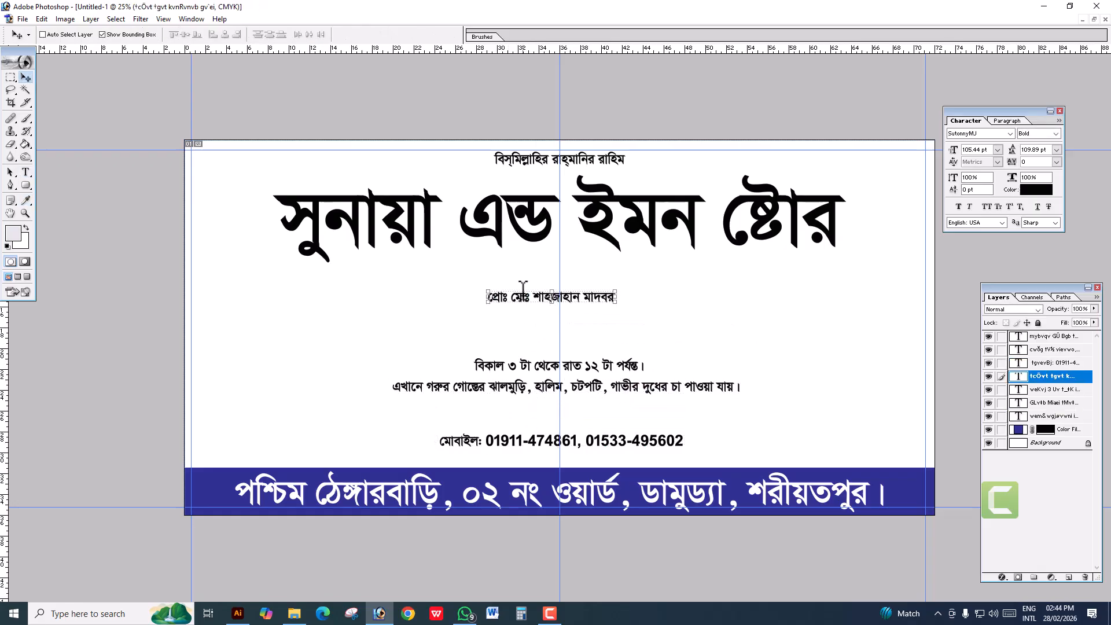
pyautogui.moveTo(615, 292); pyautogui.dragTo(732, 262)
pyautogui.press('Return')
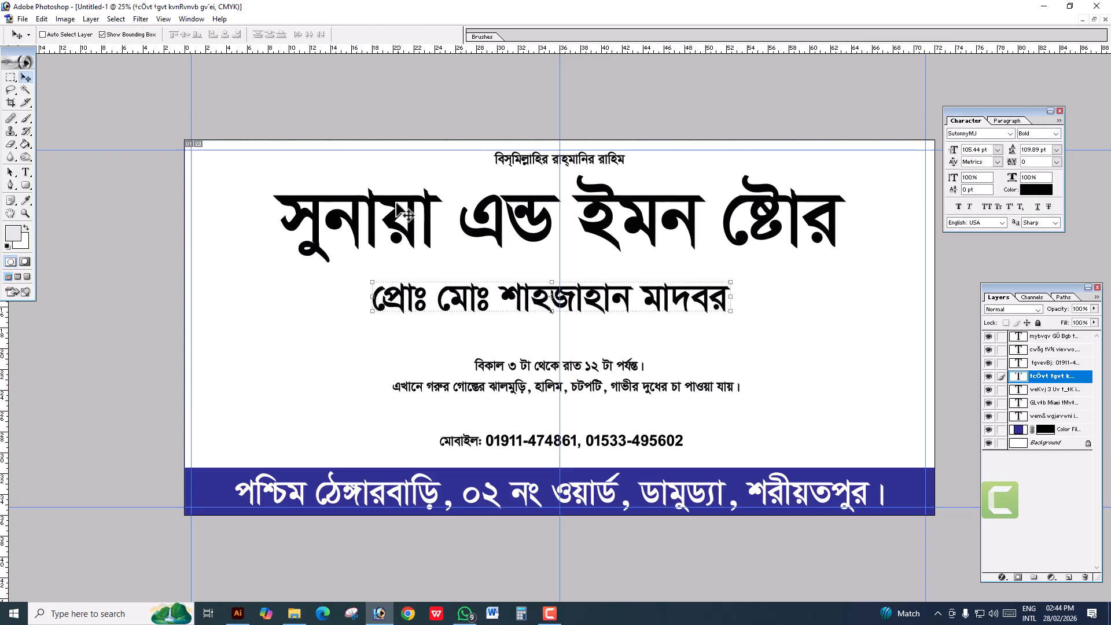
# Set the shop name in bold Li Ador Noirrit and colour it red with C 0, M 100, Y 100, K 0
pyautogui.rightClick(400, 204)
pyautogui.click(408, 211)
pyautogui.press('Return')
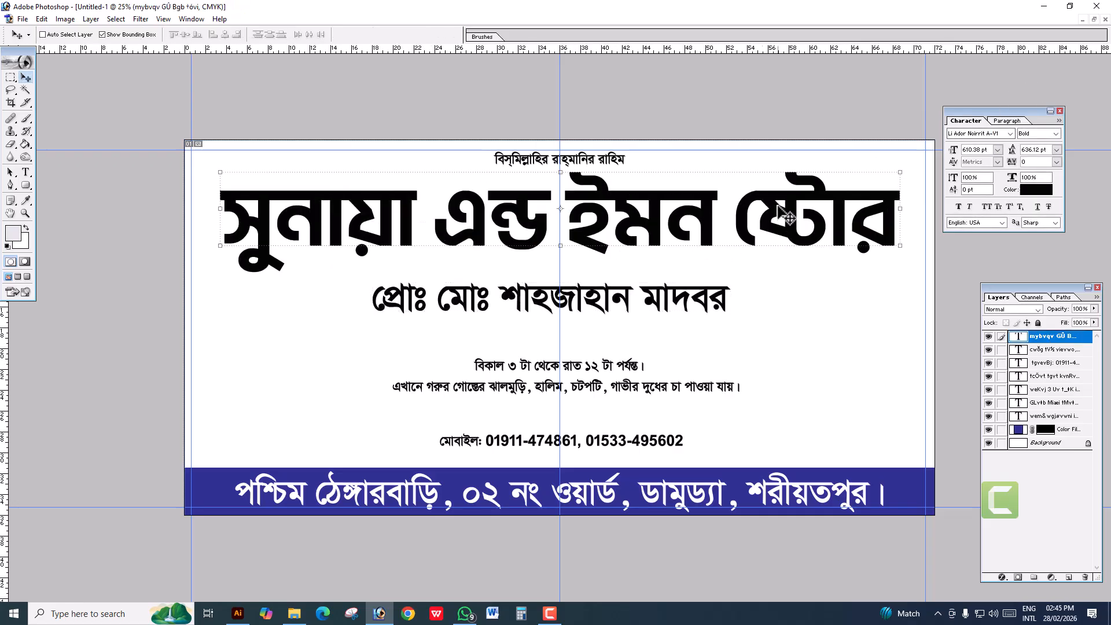
pyautogui.click(1035, 189)
pyautogui.write('0')
pyautogui.press('Tab')
pyautogui.write('100')
pyautogui.press('Tab')
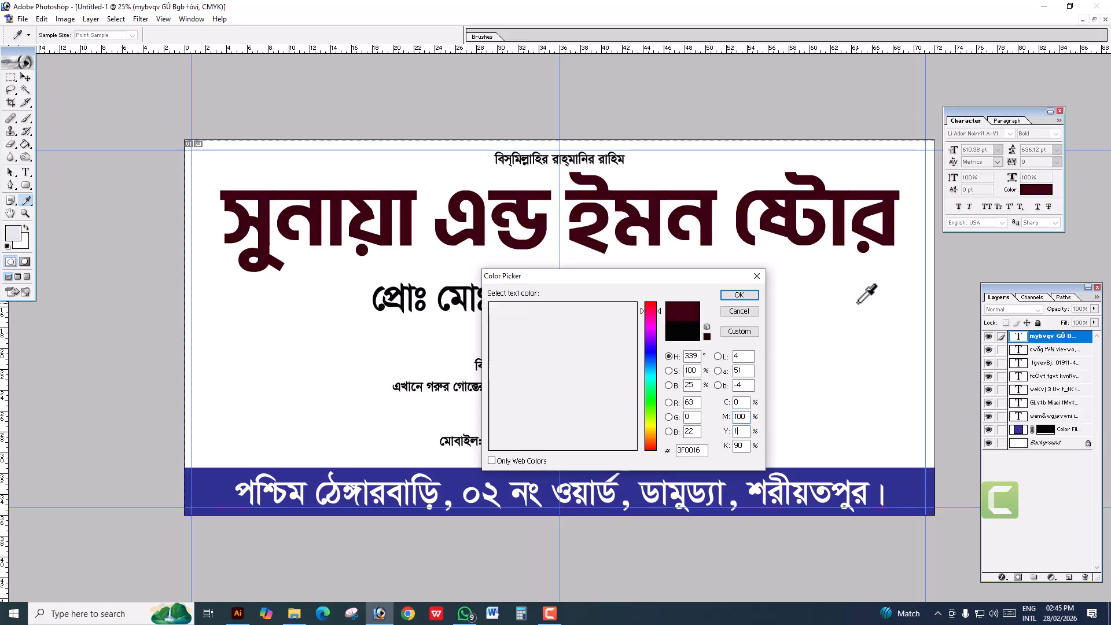
pyautogui.write('100')
pyautogui.press('Tab')
pyautogui.write('0')
pyautogui.press('Return')
# Add a Gradient Overlay to the shop name using the Red, Green preset
pyautogui.rightClick(1040, 353)
pyautogui.click(1029, 361)
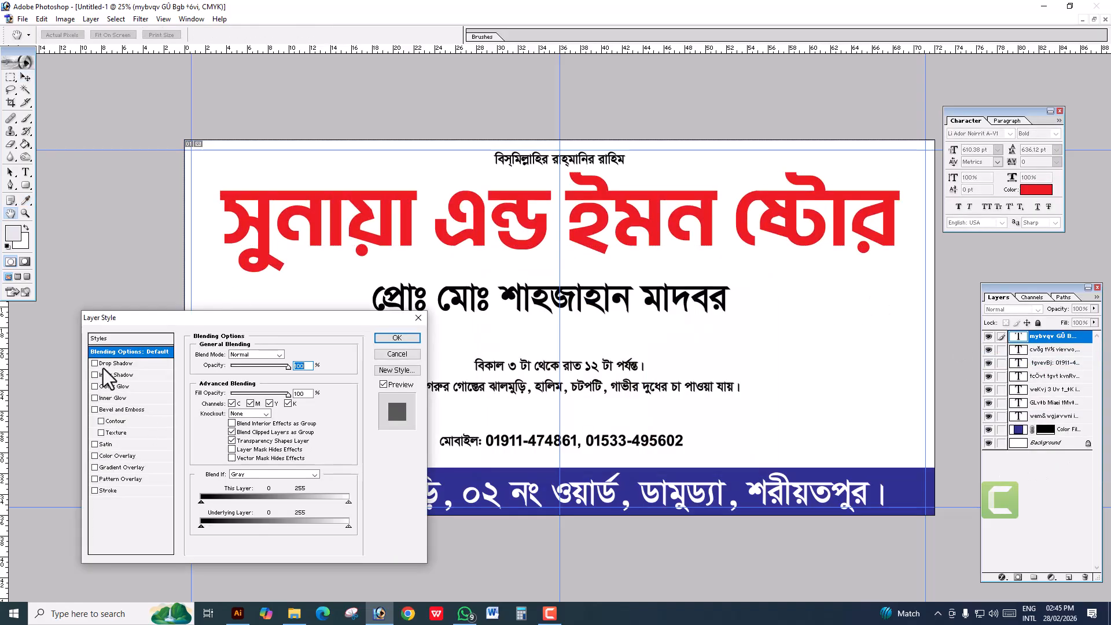
pyautogui.click(122, 467)
pyautogui.click(279, 377)
pyautogui.click(515, 209)
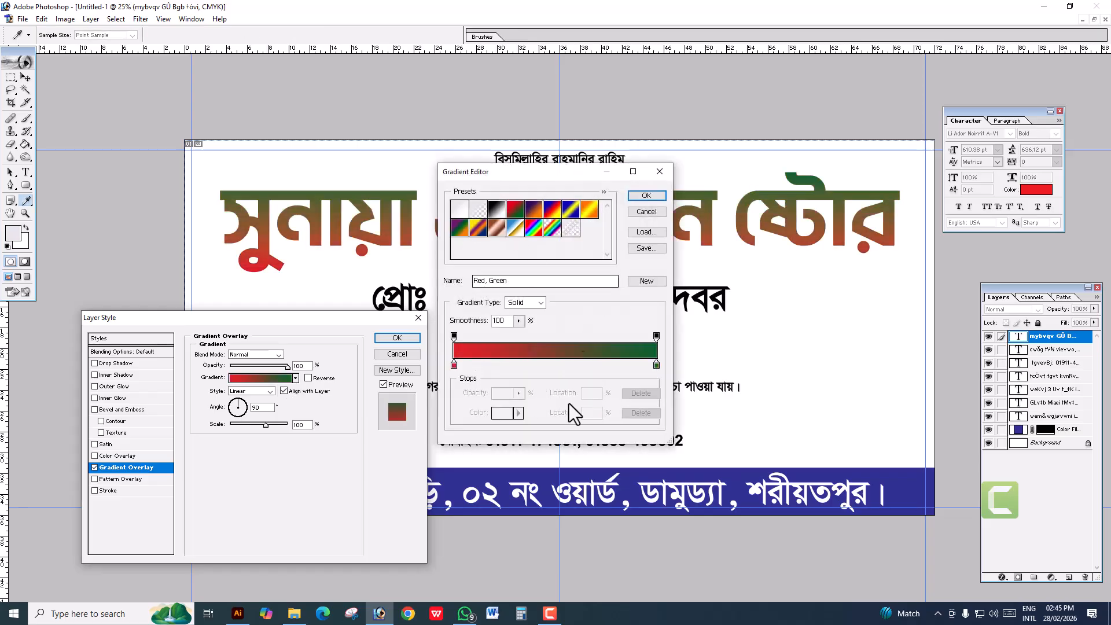
# Change the gradient's green stop to a dark red with C 0, M 100, Y 100 and apply the overlay
pyautogui.doubleClick(656, 365)
pyautogui.write('0')
pyautogui.press('Tab')
pyautogui.write('100')
pyautogui.press('Tab')
pyautogui.write('100')
pyautogui.press('Tab')
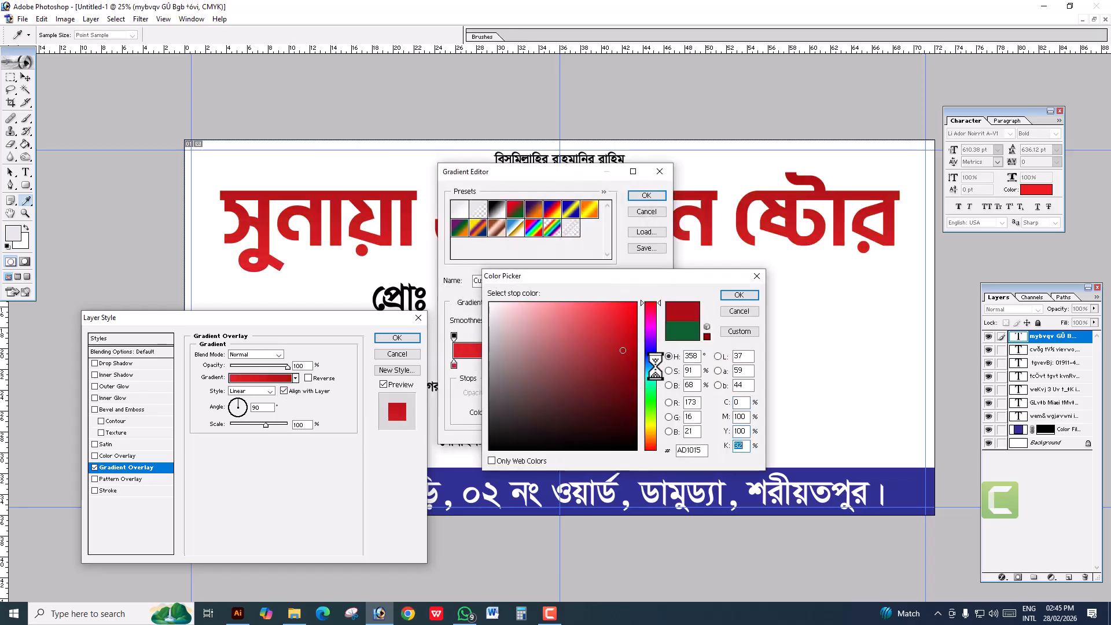
pyautogui.press('Return')
pyautogui.press('Return')
pyautogui.press('Return')
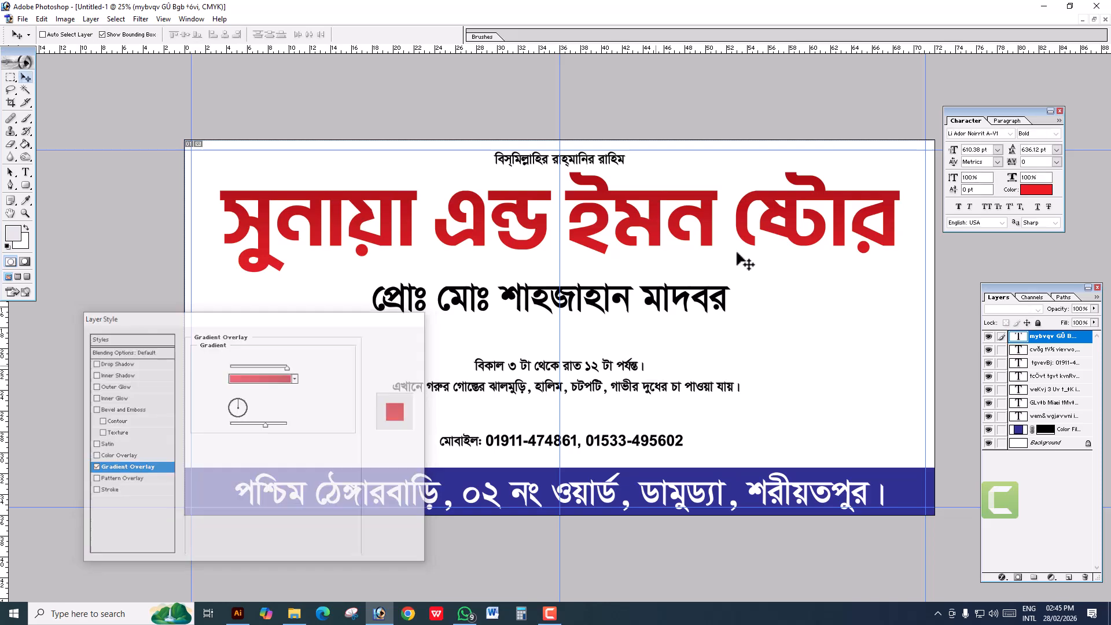
# Give the shop name a white Stroke and a Drop Shadow, and enlarge it slightly toward the side guides
pyautogui.hotkey('alt', 'l')
pyautogui.press('y')
pyautogui.press('k')
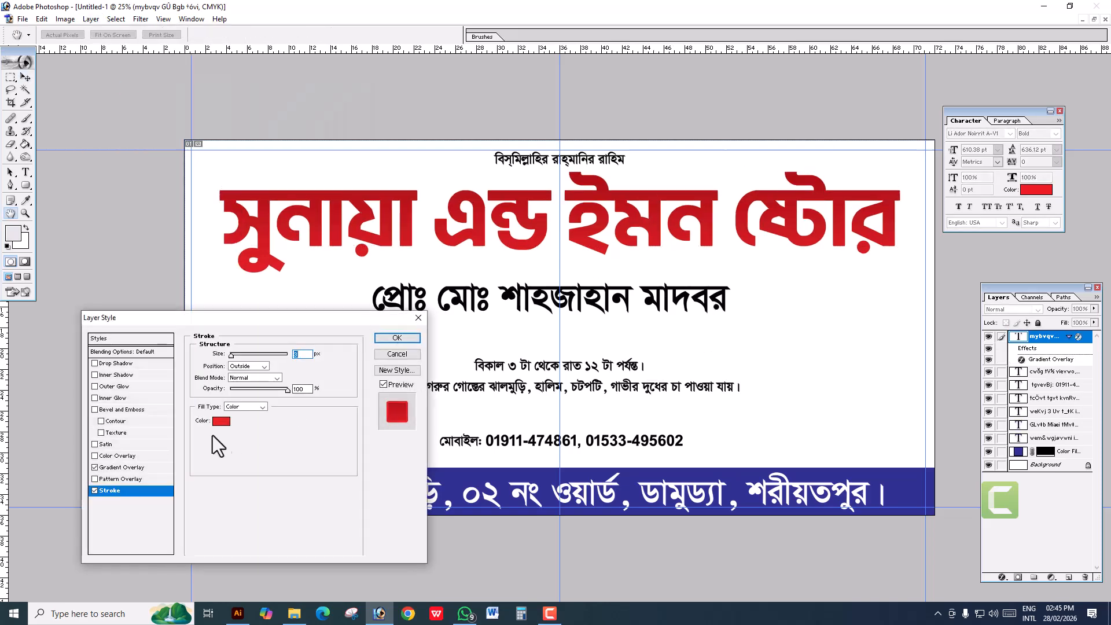
pyautogui.click(220, 421)
pyautogui.moveTo(577, 412); pyautogui.dragTo(277, 107)
pyautogui.press('Return')
pyautogui.click(118, 363)
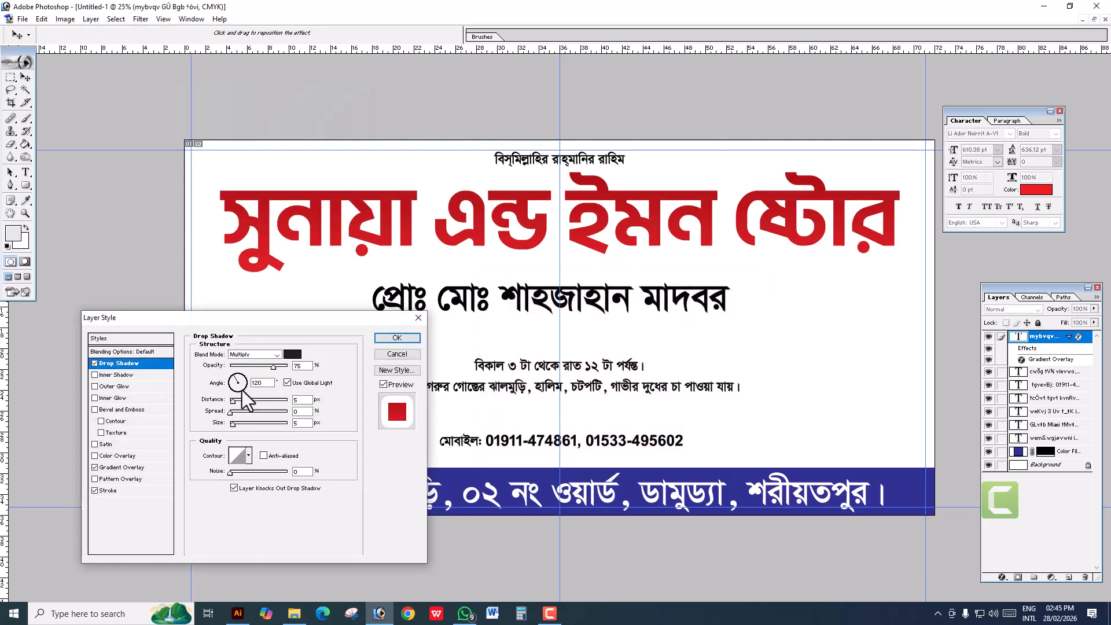
pyautogui.click(397, 337)
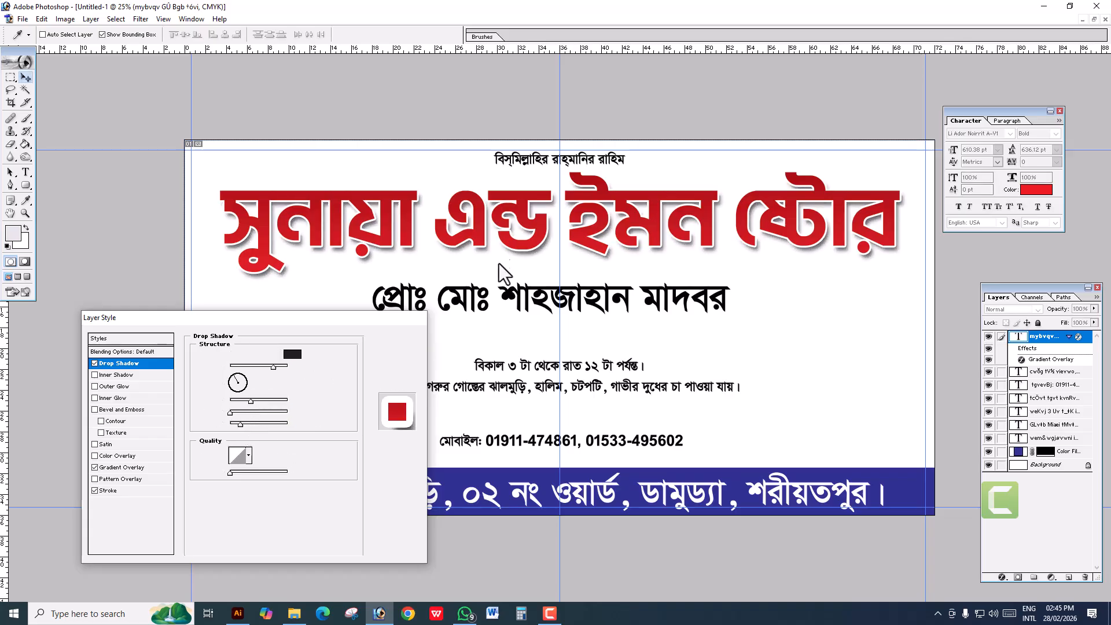
pyautogui.moveTo(899, 172); pyautogui.dragTo(916, 165)
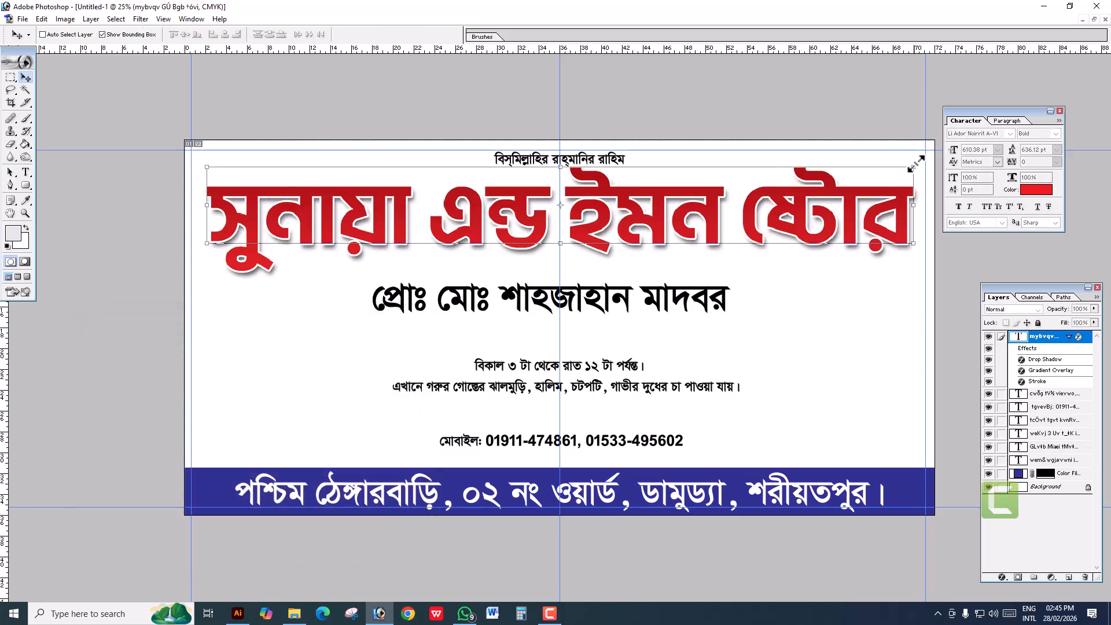
# Draw a rounded rectangle around the proprietor line and fill it with a Solid Color layer of C 50, M 100
pyautogui.keyDown('ctrl'); pyautogui.click(586, 295); pyautogui.keyUp('ctrl')
pyautogui.hotkey('ctrl', '+')
pyautogui.click(26, 186)
pyautogui.moveTo(838, 309); pyautogui.dragTo(813, 306)
pyautogui.hotkey('ctrl', 'Return')
pyautogui.click(1051, 577)
pyautogui.click(996, 387)
pyautogui.moveTo(733, 400); pyautogui.dragTo(758, 395)
pyautogui.write('50')
pyautogui.press('Tab')
pyautogui.write('100')
pyautogui.press('Return')
pyautogui.click(26, 78)
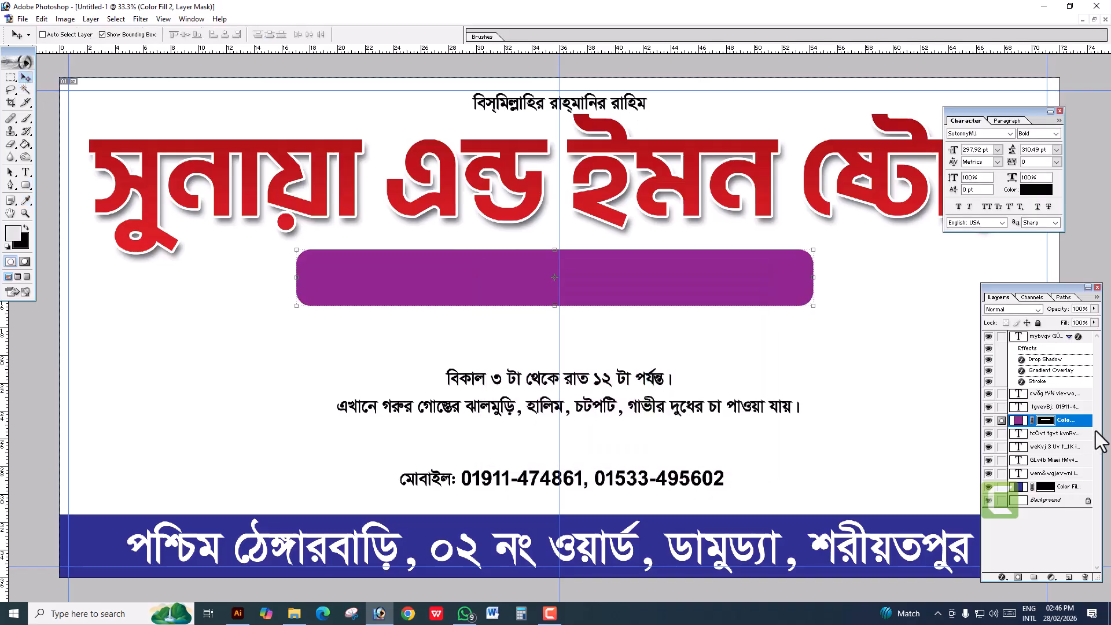
# Recolour the rounded rectangle magenta and flare its upper corners outward into a trapezoid
pyautogui.doubleClick(1019, 420)
pyautogui.press('Return')
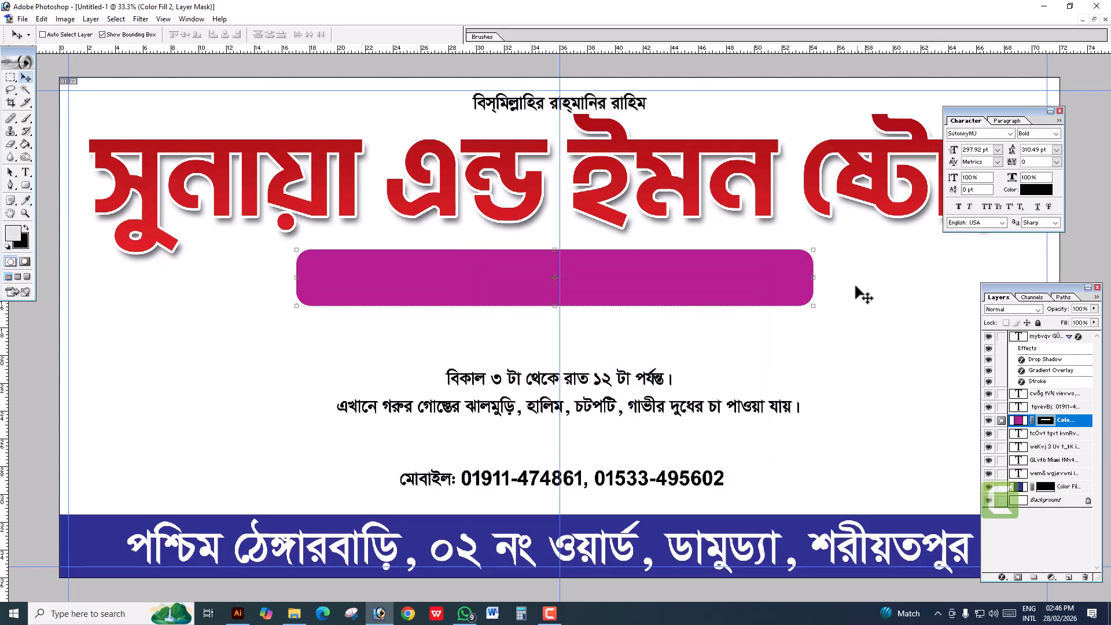
pyautogui.moveTo(814, 251); pyautogui.dragTo(829, 251)
pyautogui.press('Return')
# Duplicate the magenta shape so that a lighter, vertically flipped version sits behind it
pyautogui.hotkey('ctrl', 'j')
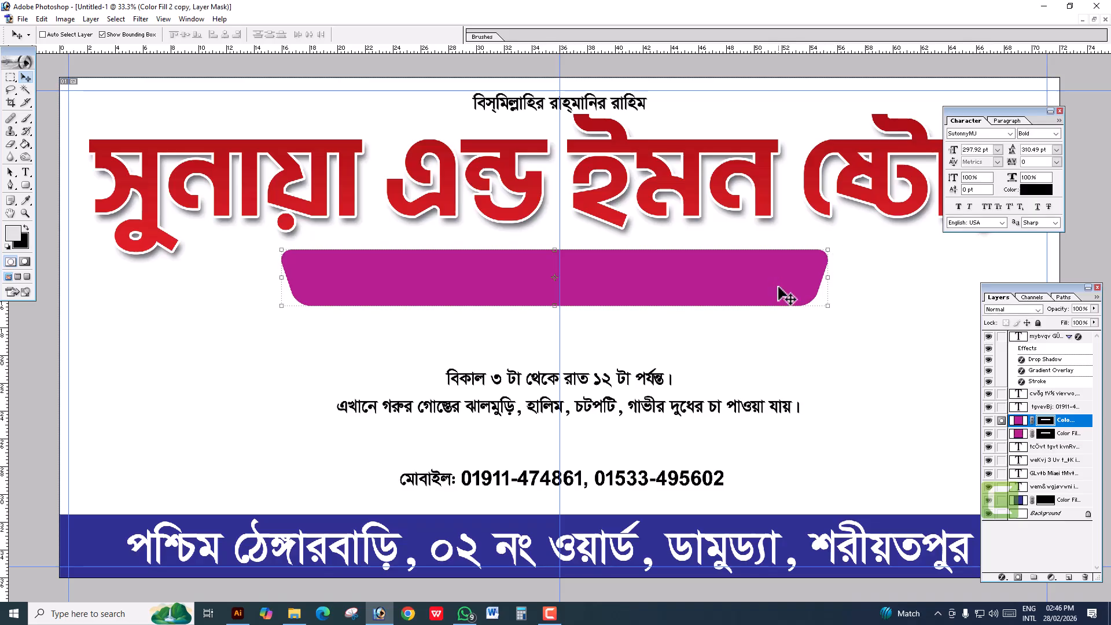
pyautogui.hotkey('ctrl', 't')
pyautogui.rightClick(779, 287)
pyautogui.click(815, 434)
pyautogui.press('Return')
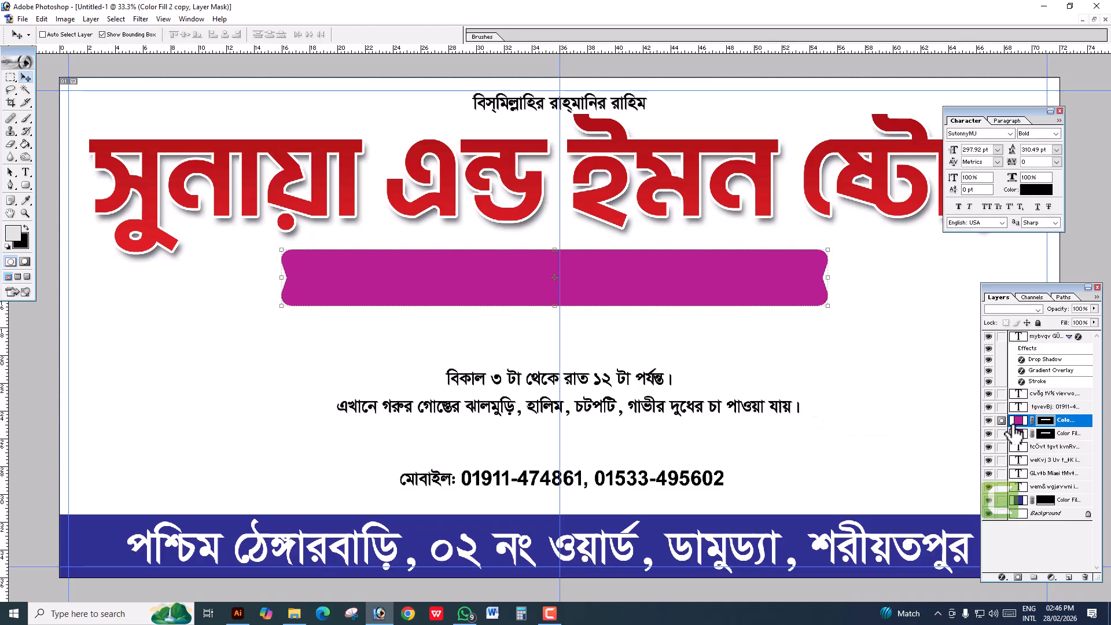
pyautogui.rightClick(561, 269)
# Bring the proprietor line in front of the magenta shapes and colour it yellow with C 0, M 0, Y 100, K 0
pyautogui.rightClick(521, 290)
pyautogui.click(547, 319)
pyautogui.hotkey('ctrl', 'shift', ']')
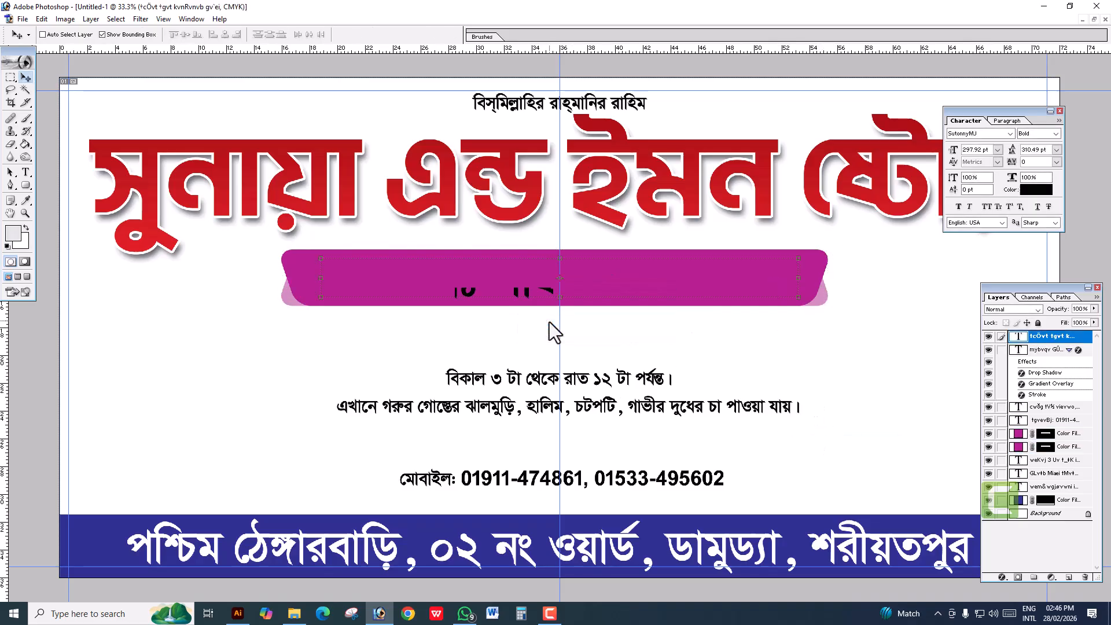
pyautogui.click(1041, 190)
pyautogui.write('0\t0\t100\t0')
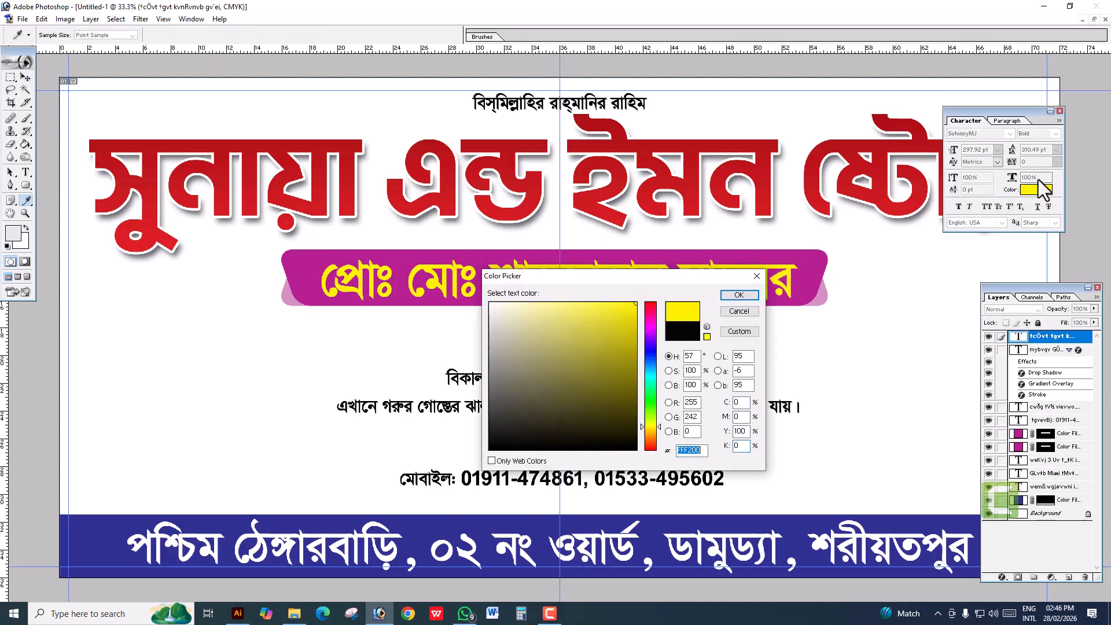
pyautogui.press('Return')
# Add a 40 px centred stroke border around the whole canvas on a new layer, coloured C 100, M 50, Y 0, K 0
pyautogui.hotkey('ctrl', 'shift', 'n')
pyautogui.press('Return')
pyautogui.hotkey('ctrl', 'a')
pyautogui.hotkey('alt', 'e')
pyautogui.press('s')
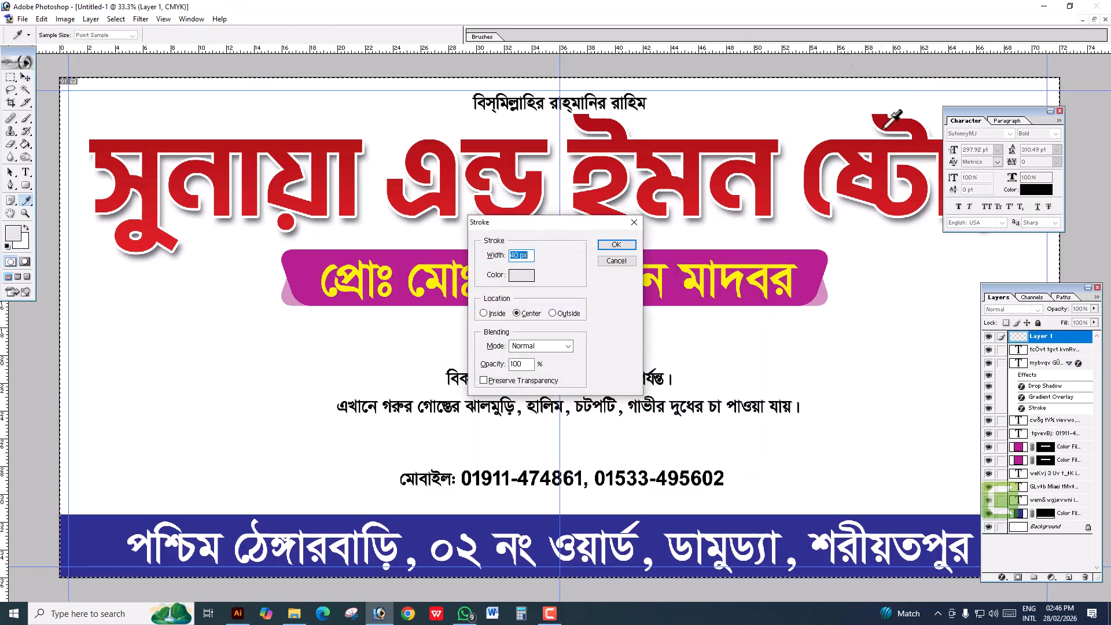
pyautogui.click(533, 273)
pyautogui.write('100\t50\t0\t0')
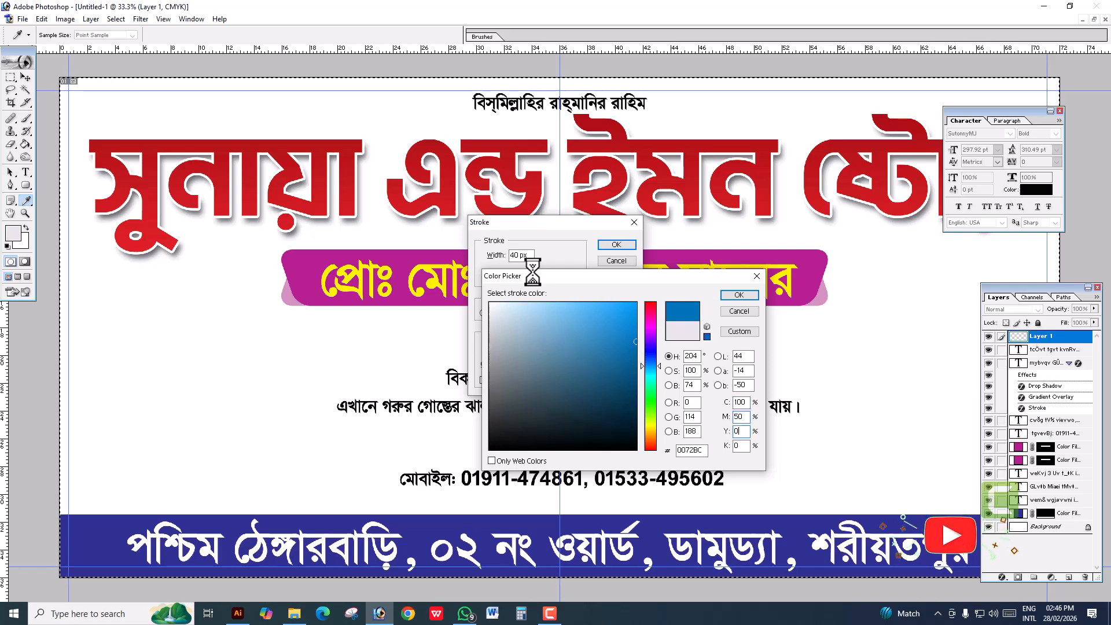
pyautogui.press('Return')
pyautogui.press('Return')
pyautogui.click(25, 77)
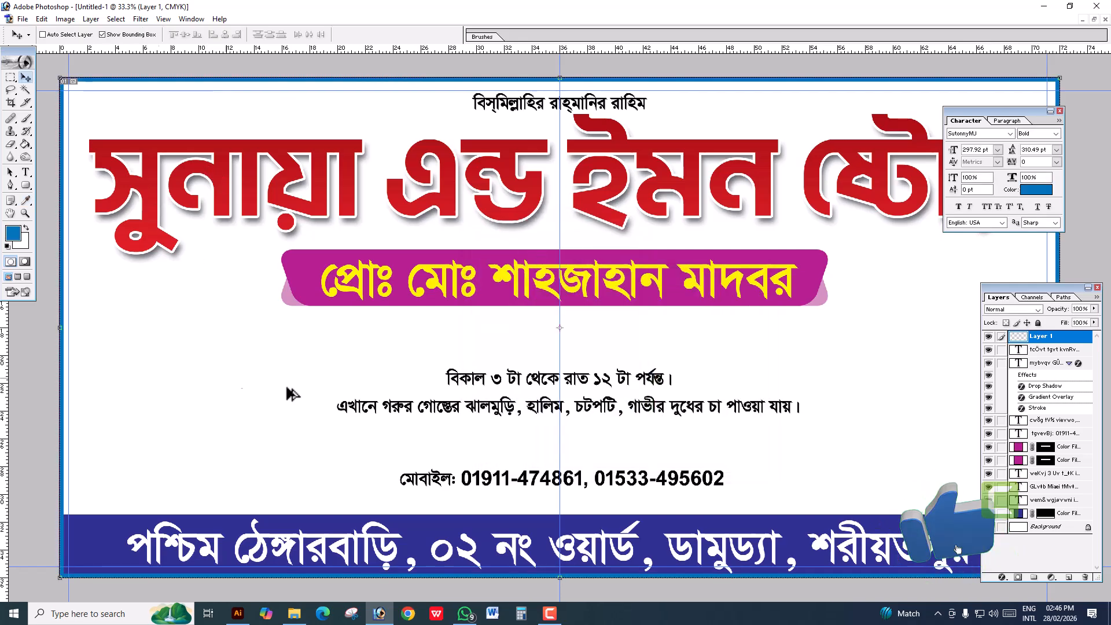
# Enlarge the white address line so it spans nearly the full width of the dark blue band
pyautogui.hotkey('ctrl', '-')
pyautogui.press('Tab')
pyautogui.rightClick(657, 466)
pyautogui.rightClick(647, 472)
pyautogui.click(649, 478)
pyautogui.rightClick(648, 477)
pyautogui.click(654, 481)
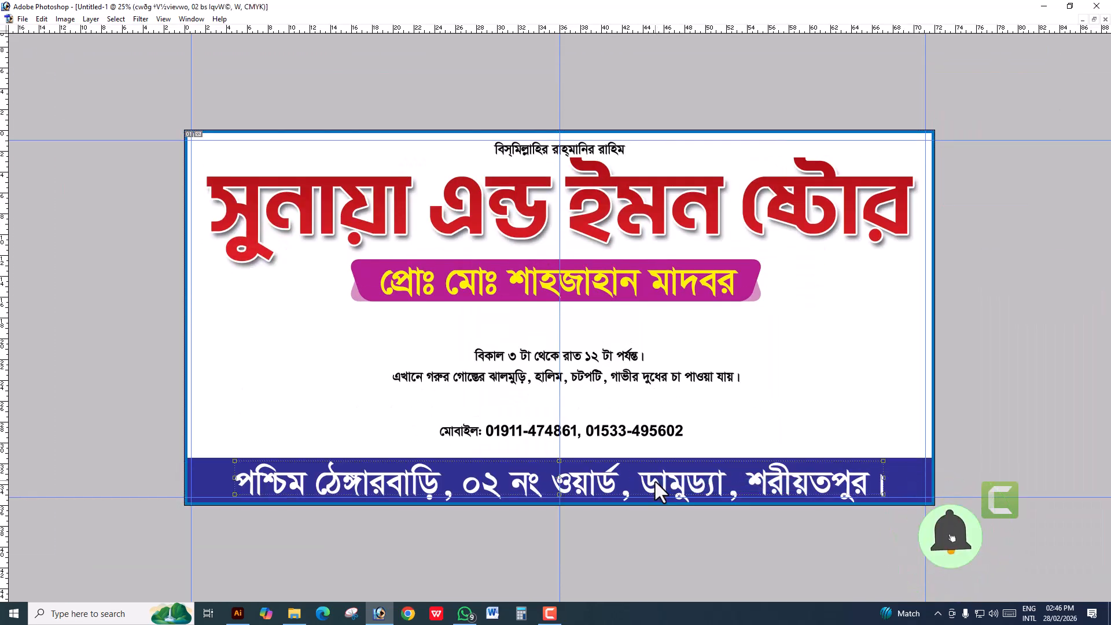
pyautogui.moveTo(884, 477); pyautogui.dragTo(547, 332)
pyautogui.press('Return')
# Move the mobile number line directly below the proprietor shape and enlarge it
pyautogui.hotkey('ctrl', '+')
pyautogui.rightClick(517, 475)
pyautogui.click(520, 481)
pyautogui.moveTo(515, 485); pyautogui.dragTo(490, 346)
pyautogui.moveTo(704, 327); pyautogui.dragTo(862, 321)
pyautogui.press('Return')
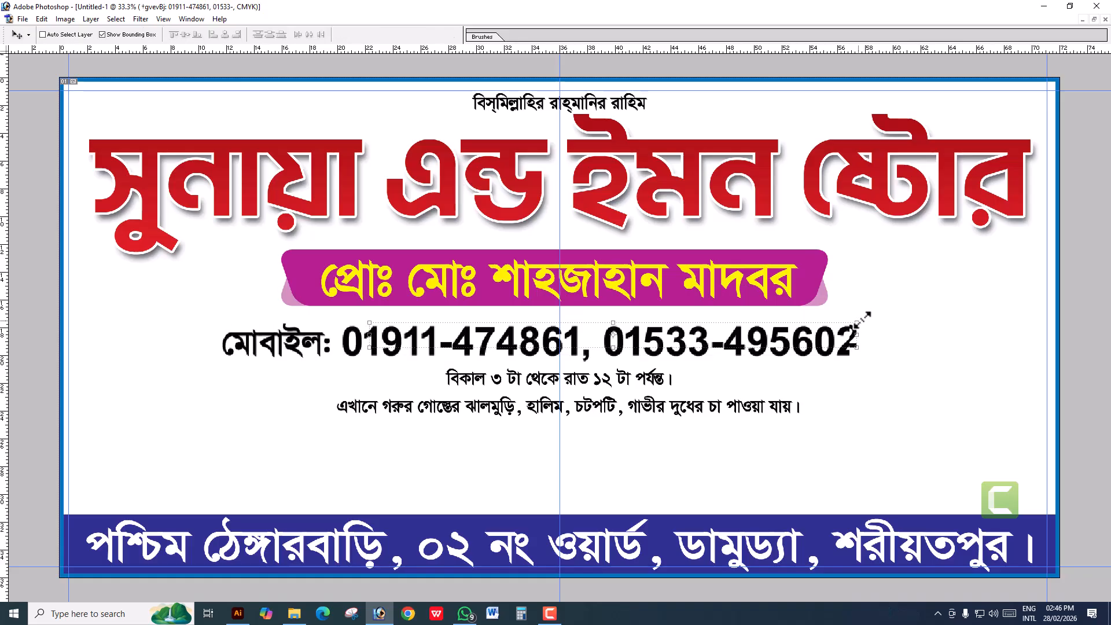
# Reduce the mobile number line's size and centre it under the proprietor shape
pyautogui.press('t')
pyautogui.click(455, 341)
pyautogui.hotkey('ctrl', 'a')
pyautogui.click(455, 341)
pyautogui.moveTo(373, 338); pyautogui.dragTo(459, 339)
pyautogui.hotkey('ctrl', 'Return')
pyautogui.press('i')
pyautogui.moveTo(644, 339); pyautogui.dragTo(598, 332)
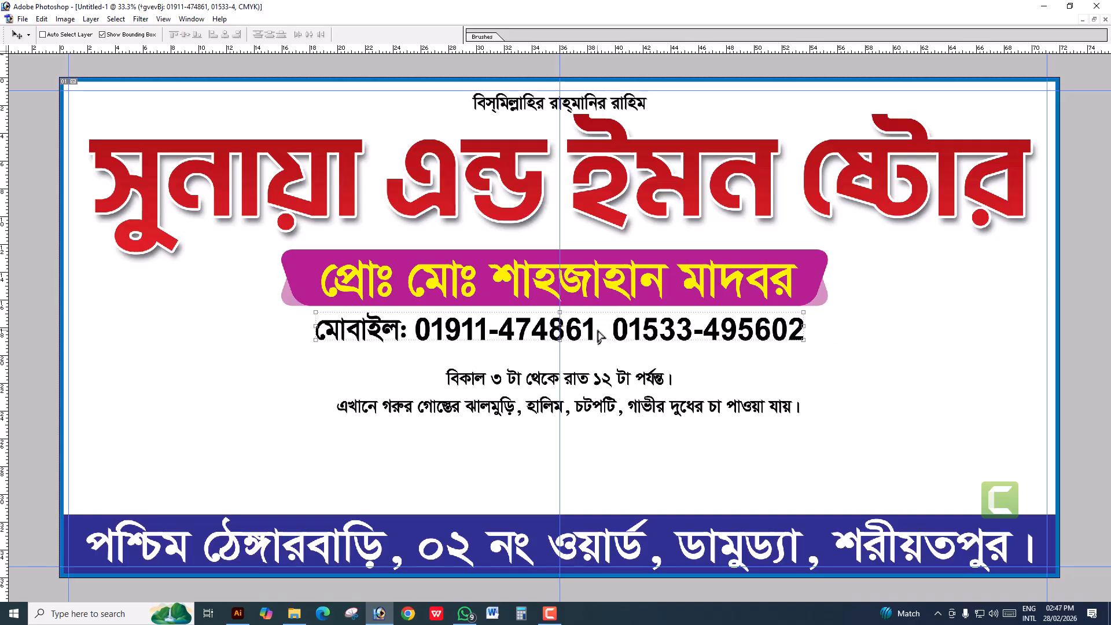
# Move the opening-hours line just above the address band and place a 100% opacity duplicate of the pale magenta shape behind it
pyautogui.click(556, 383)
pyautogui.moveTo(557, 383); pyautogui.dragTo(557, 497)
pyautogui.rightClick(816, 282)
pyautogui.moveTo(811, 265); pyautogui.dragTo(807, 474)
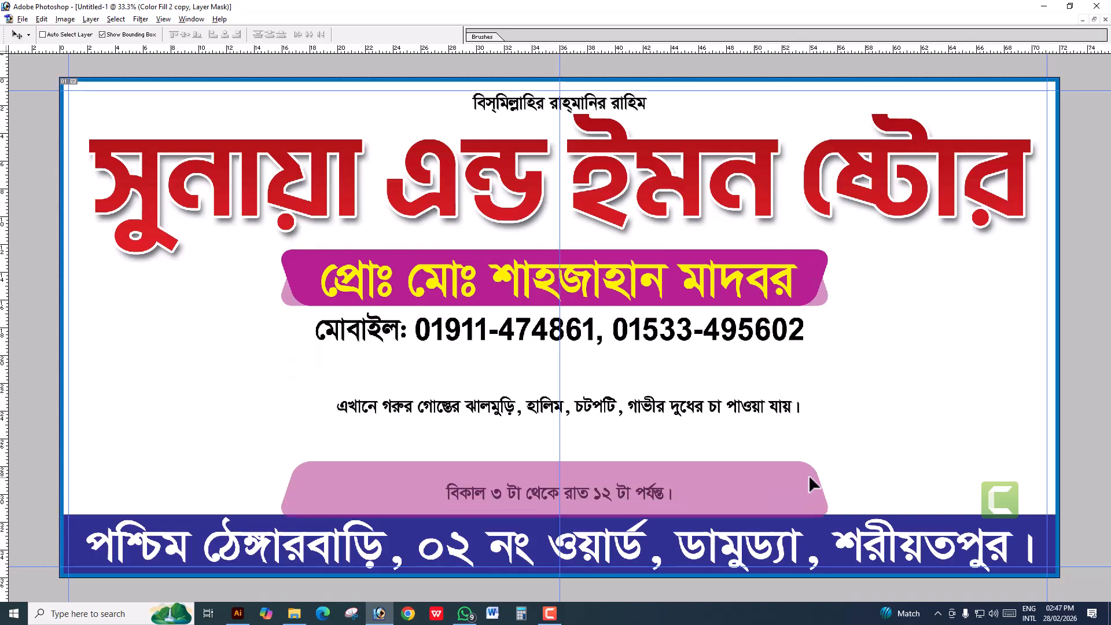
pyautogui.press('1')
pyautogui.press('0')
pyautogui.press('0')
pyautogui.moveTo(711, 499); pyautogui.dragTo(716, 507)
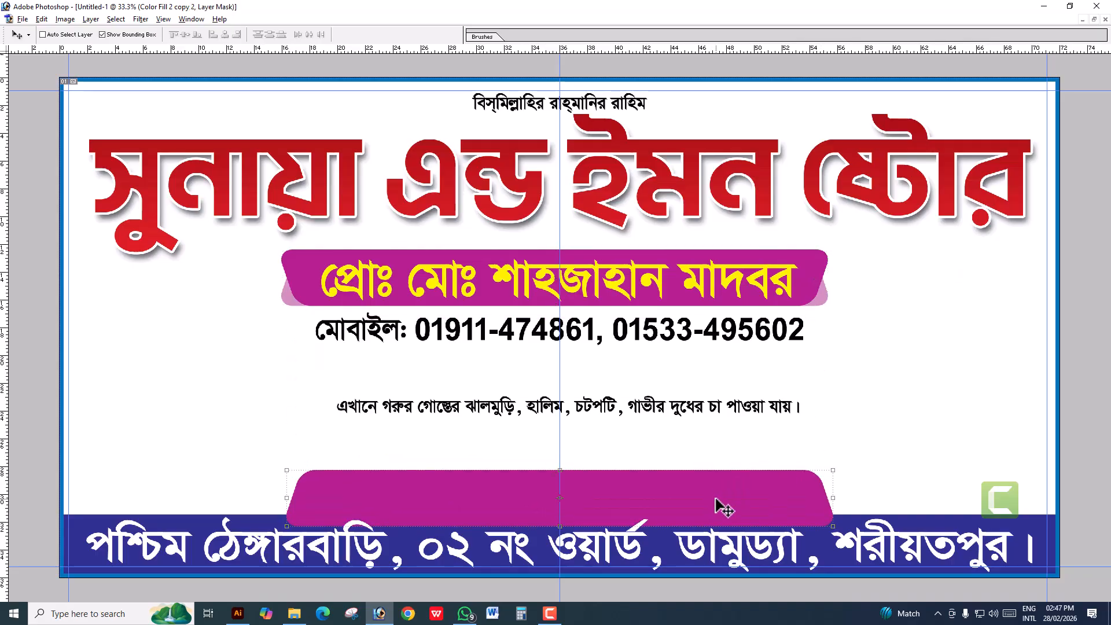
pyautogui.hotkey('ctrl', 'shift', '[')
# Recolour the shape behind the opening-hours line green with C 100, M 0, Y 100, K 30
pyautogui.rightClick(655, 490)
pyautogui.click(665, 497)
pyautogui.rightClick(702, 487)
pyautogui.click(708, 494)
pyautogui.press('Tab')
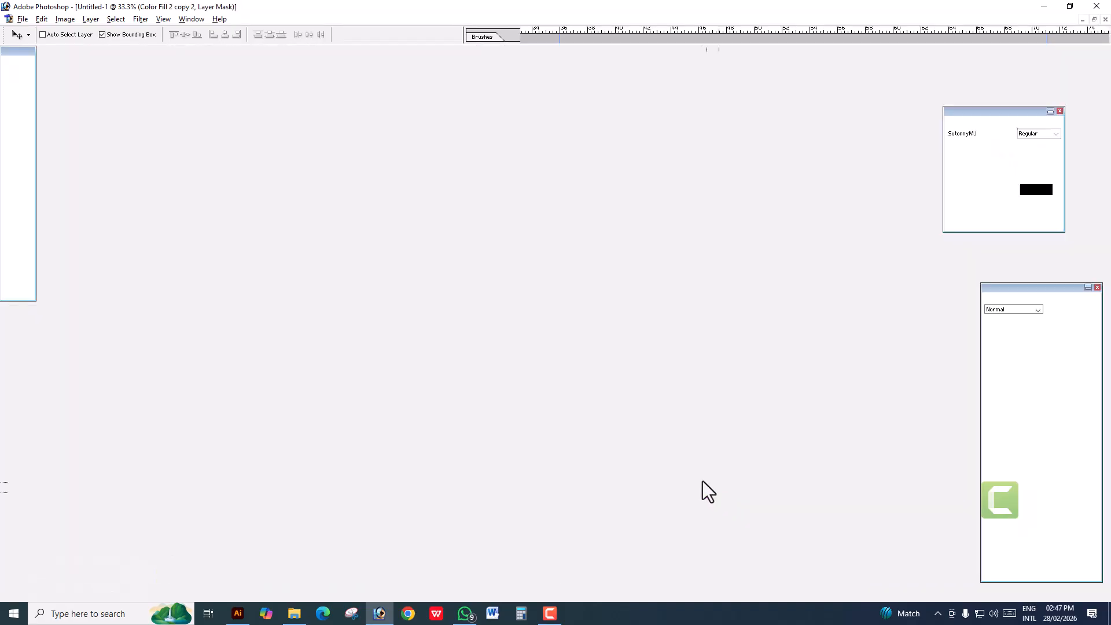
pyautogui.rightClick(703, 484)
pyautogui.click(714, 489)
pyautogui.doubleClick(1020, 527)
pyautogui.write('100')
pyautogui.press('Tab')
pyautogui.press('0')
pyautogui.press('Tab')
pyautogui.write('100')
pyautogui.press('Tab')
pyautogui.write('30')
pyautogui.press('Return')
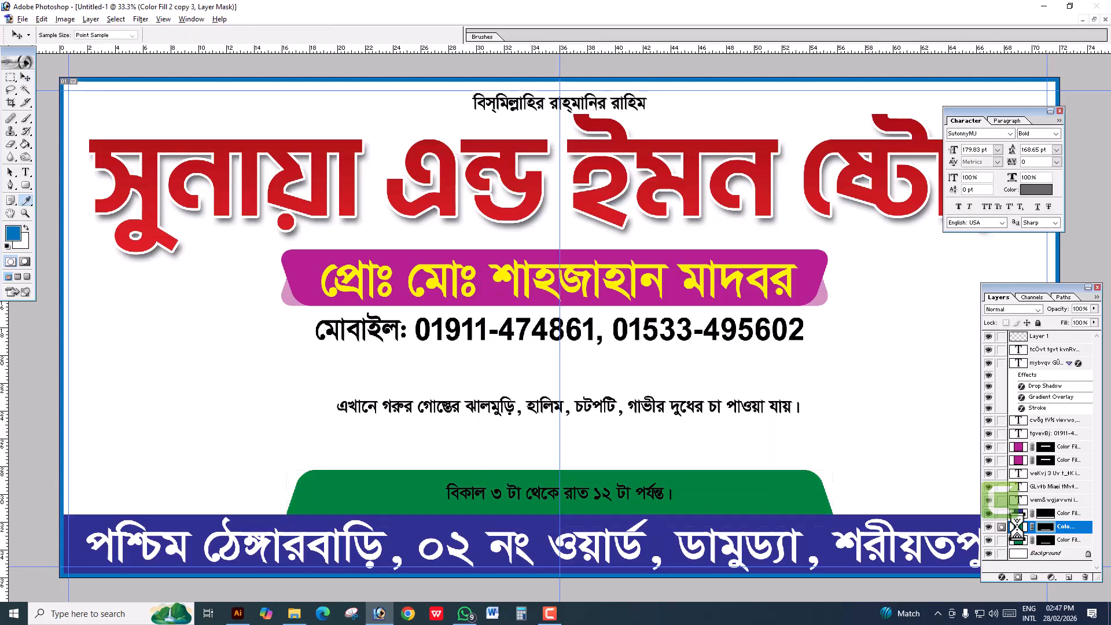
# Recolour a copy of the green shape yellow with C 0, Y 100, K 0 and widen it behind the green one
pyautogui.write('0')
pyautogui.press('Tab')
pyautogui.press('Tab')
pyautogui.write('100')
pyautogui.press('Tab')
pyautogui.write('0')
pyautogui.press('Return')
pyautogui.hotkey('ctrl', '[')
pyautogui.moveTo(833, 469); pyautogui.dragTo(848, 465)
pyautogui.press('Return')
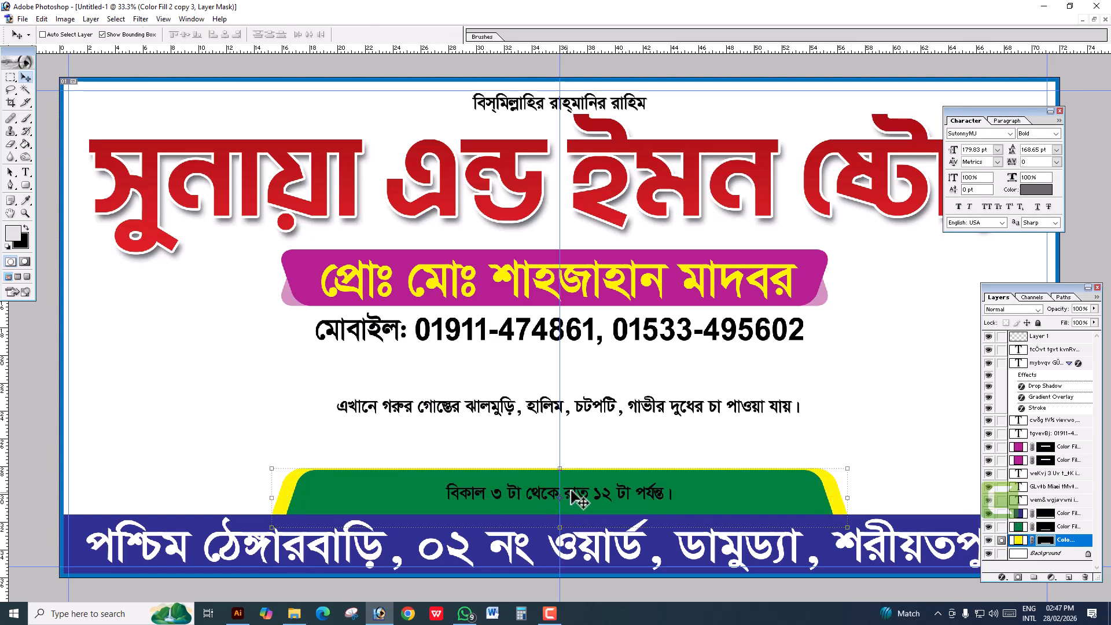
# Colour the opening-hours line white and enlarge it to fill the green shape
pyautogui.rightClick(576, 491)
pyautogui.click(578, 496)
pyautogui.rightClick(572, 488)
pyautogui.click(575, 492)
pyautogui.hotkey('ctrl', 'Delete')
pyautogui.moveTo(673, 479); pyautogui.dragTo(812, 471)
pyautogui.press('Return')
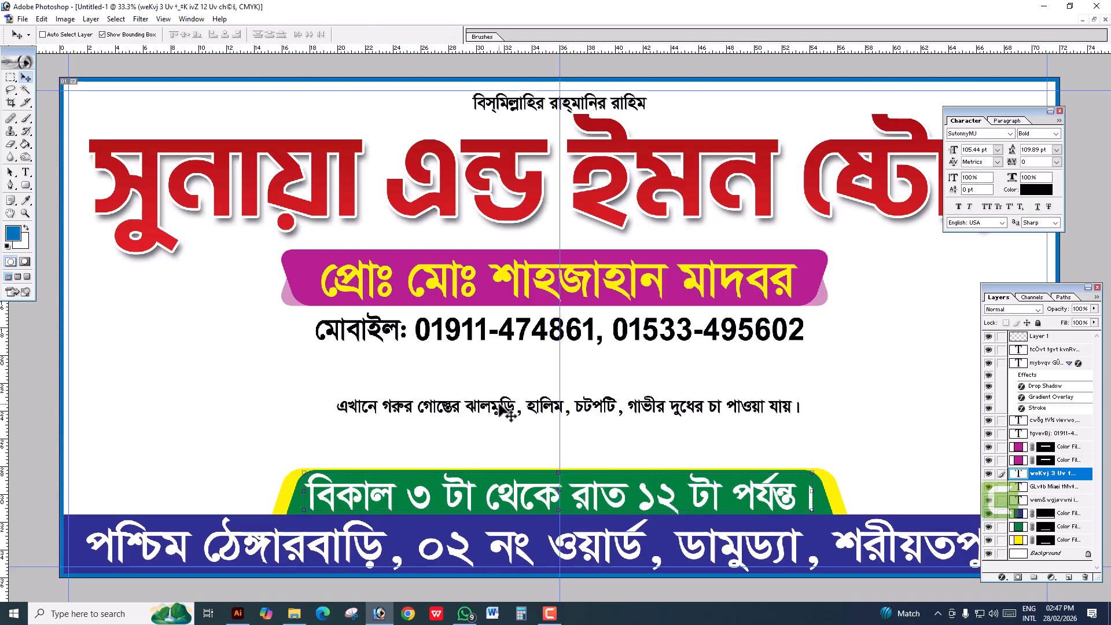
# Break the menu text into two lines so that the second line starts with "চটপটি"
pyautogui.press('t')
pyautogui.click(573, 407)
pyautogui.press('Return')
pyautogui.hotkey('ctrl', 'a')
pyautogui.hotkey('ctrl', 'Return')
pyautogui.press('i')
pyautogui.press('v')
# Enlarge the two-line menu text and centre it between the mobile number line and the green shape
pyautogui.moveTo(689, 398); pyautogui.dragTo(849, 371)
pyautogui.hotkey('shift', 'Up')
pyautogui.hotkey('shift', 'Up')
pyautogui.hotkey('shift', 'Up')
pyautogui.hotkey('shift', 'Up')
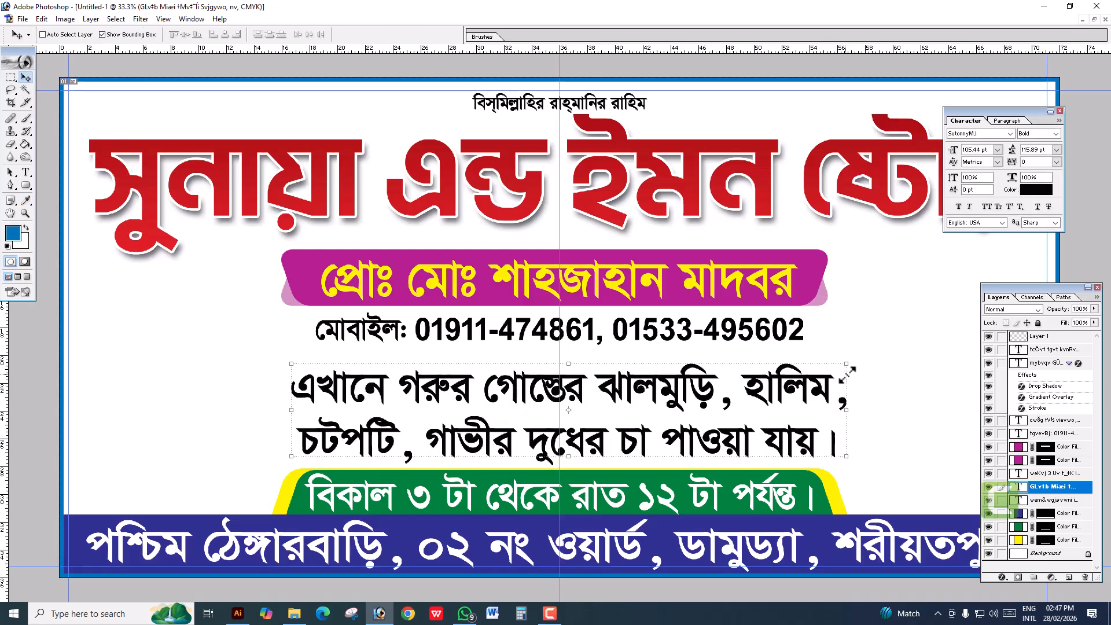
pyautogui.hotkey('shift', 'Left')
pyautogui.hotkey('shift', 'Left')
pyautogui.hotkey('shift', 'Left')
pyautogui.hotkey('shift', 'Left')
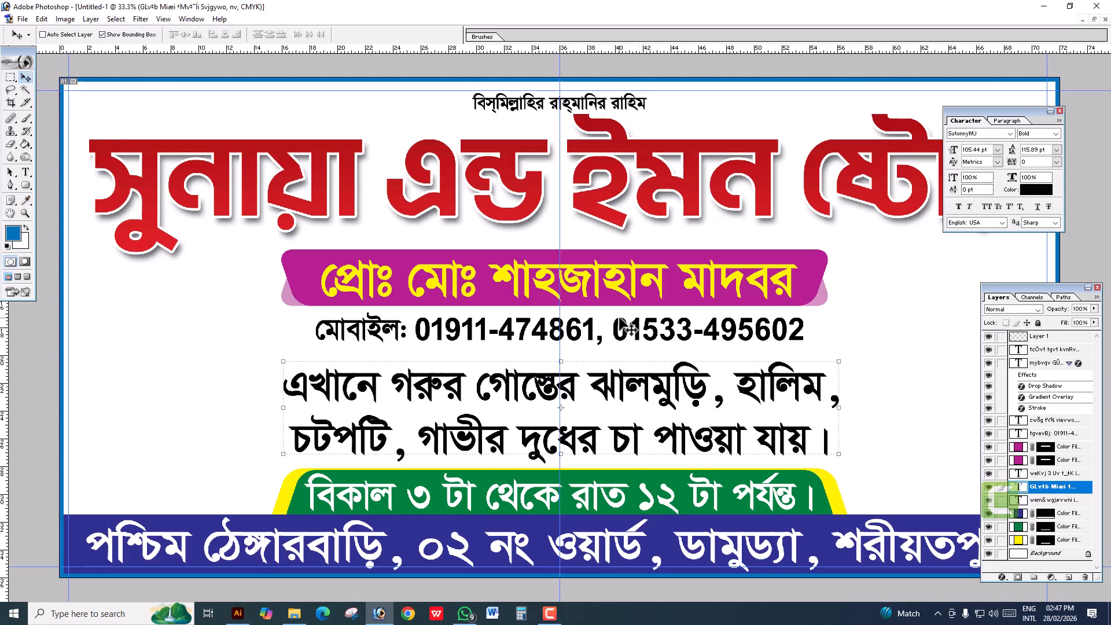
# Stretch the mobile number line wider and taller to match the width of the menu text
pyautogui.keyDown('ctrl'); pyautogui.click(568, 328); pyautogui.keyUp('ctrl')
pyautogui.moveTo(316, 341); pyautogui.dragTo(282, 348)
pyautogui.moveTo(817, 312); pyautogui.dragTo(836, 313)
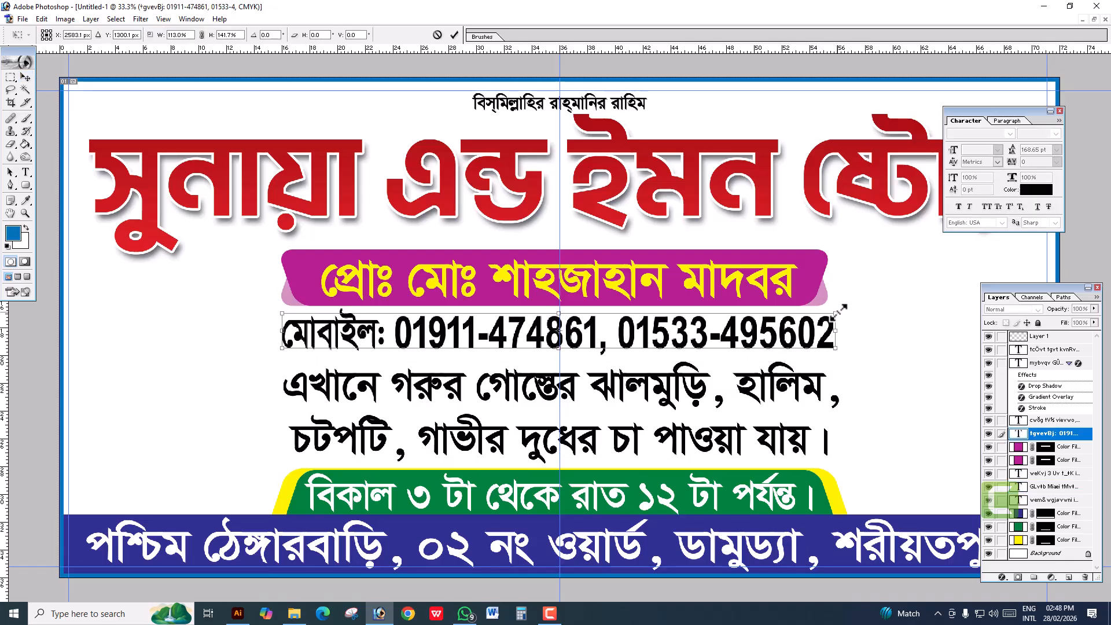
pyautogui.press('Return')
# Colour the mobile number line magenta with C 0, M 100, Y 0
pyautogui.click(1040, 191)
pyautogui.moveTo(744, 403); pyautogui.dragTo(650, 403)
pyautogui.write('0')
pyautogui.press('Tab')
pyautogui.write('100')
pyautogui.press('Tab')
pyautogui.write('0')
pyautogui.press('Tab')
pyautogui.press('Return')
pyautogui.press('Tab')
pyautogui.press('Tab')
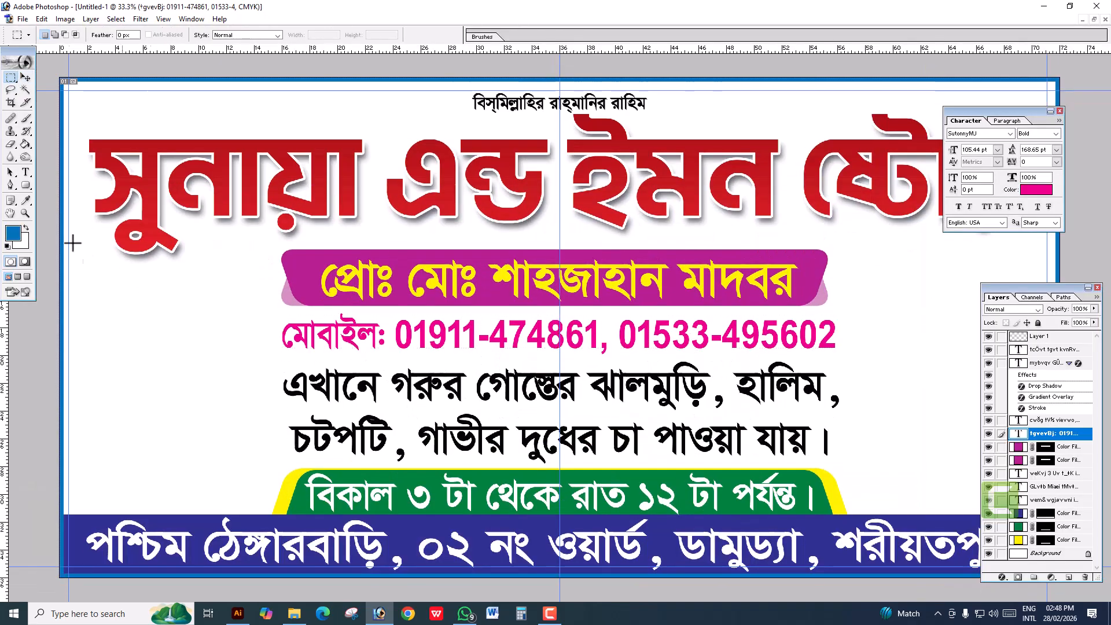
# Draw a circle about 25 inches wide, fill it with a C 100, M 50 Solid Color layer, and send it behind everything at the banner's lower left
pyautogui.keyDown('ctrl'); pyautogui.click(513, 111); pyautogui.keyUp('ctrl')
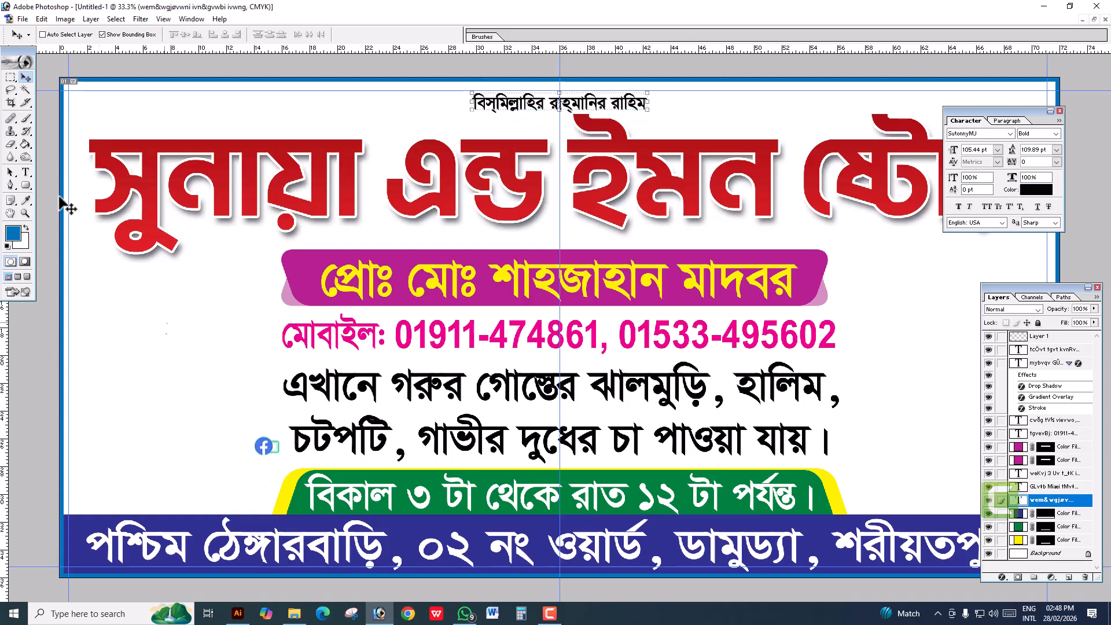
pyautogui.click(24, 187)
pyautogui.moveTo(10, 77); pyautogui.dragTo(44, 90)
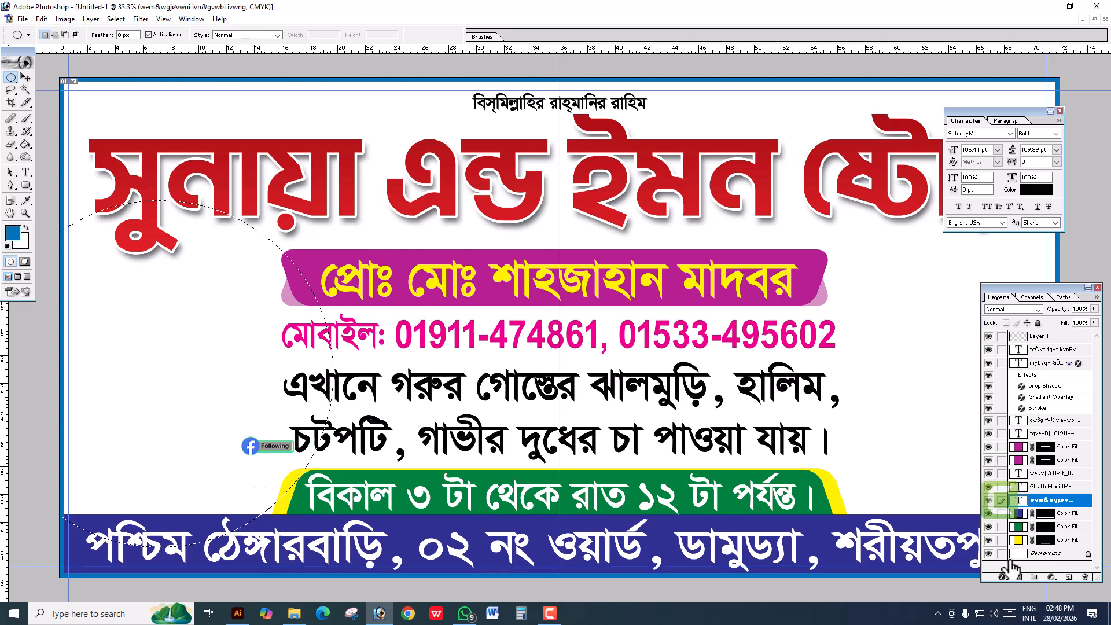
pyautogui.click(1051, 577)
pyautogui.click(989, 388)
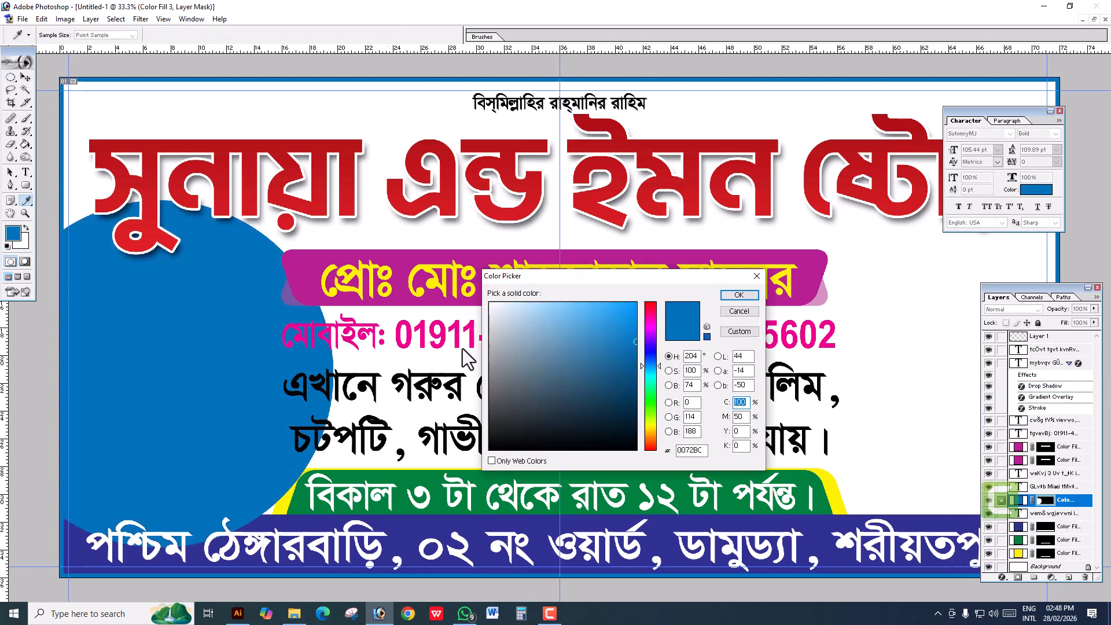
pyautogui.click(744, 282)
pyautogui.press('v')
pyautogui.moveTo(228, 362); pyautogui.dragTo(163, 372)
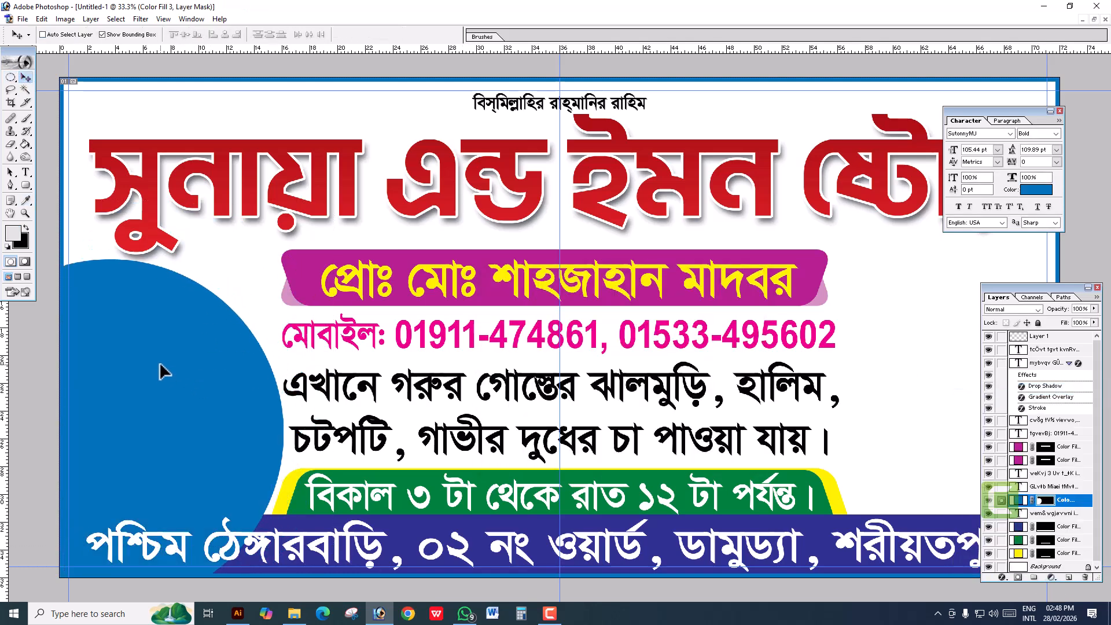
pyautogui.hotkey('ctrl', 'shift', '[')
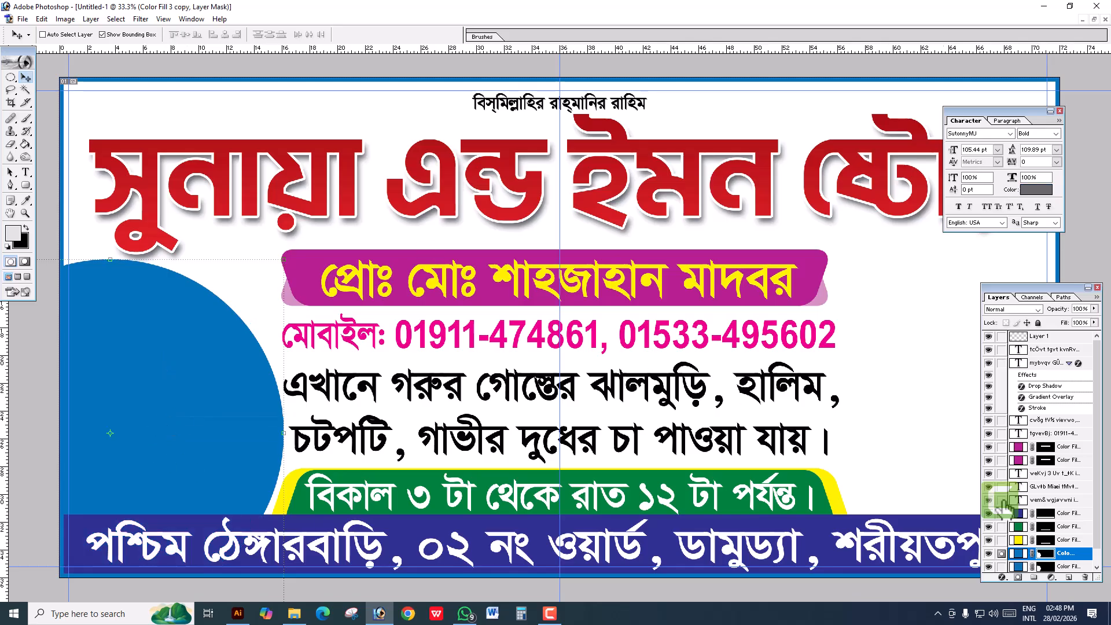
# Recolour the circle's copy white, offset it to leave a thin blue crescent, and lower the crescent slightly
pyautogui.doubleClick(1021, 555)
pyautogui.click(221, 263)
pyautogui.press('Return')
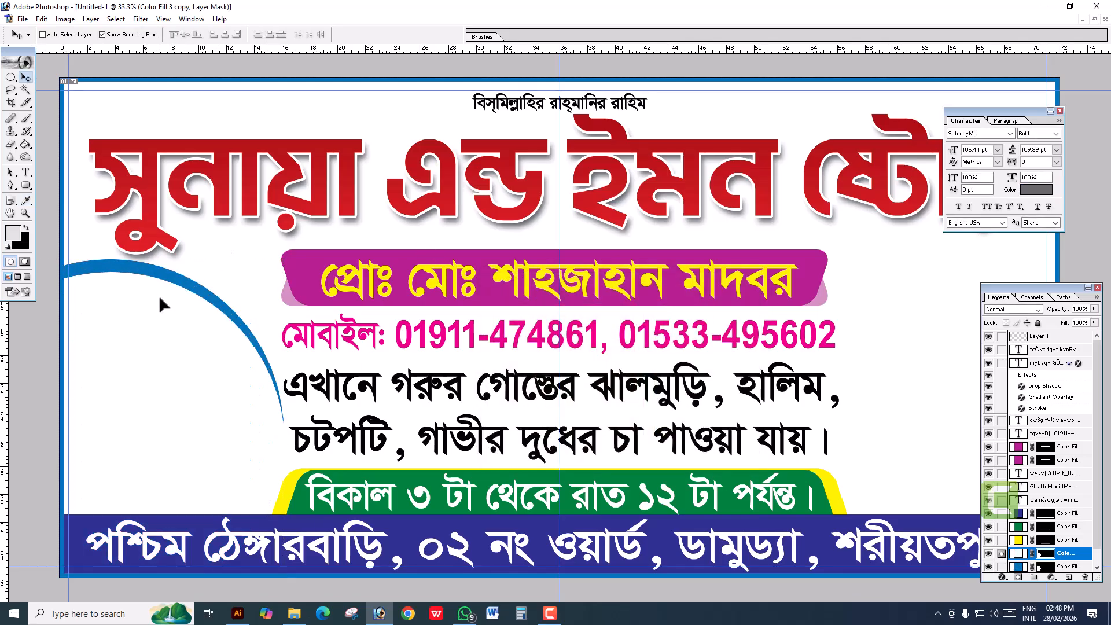
pyautogui.rightClick(138, 262)
pyautogui.click(144, 268)
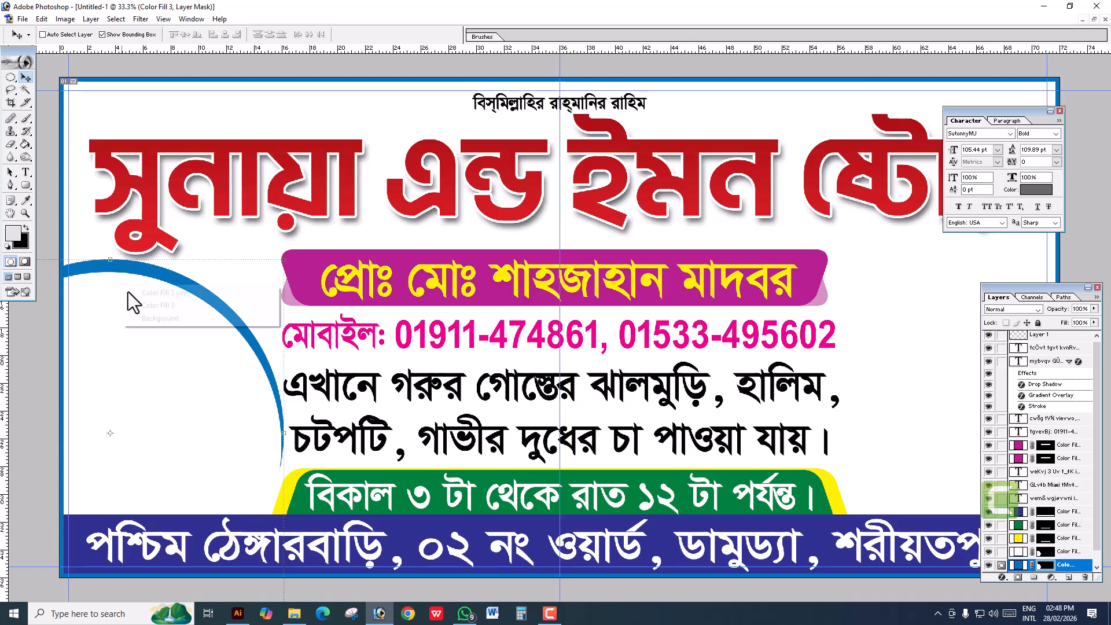
pyautogui.hotkey('ctrl', 't')
pyautogui.moveTo(110, 265); pyautogui.dragTo(110, 272)
pyautogui.press('Return')
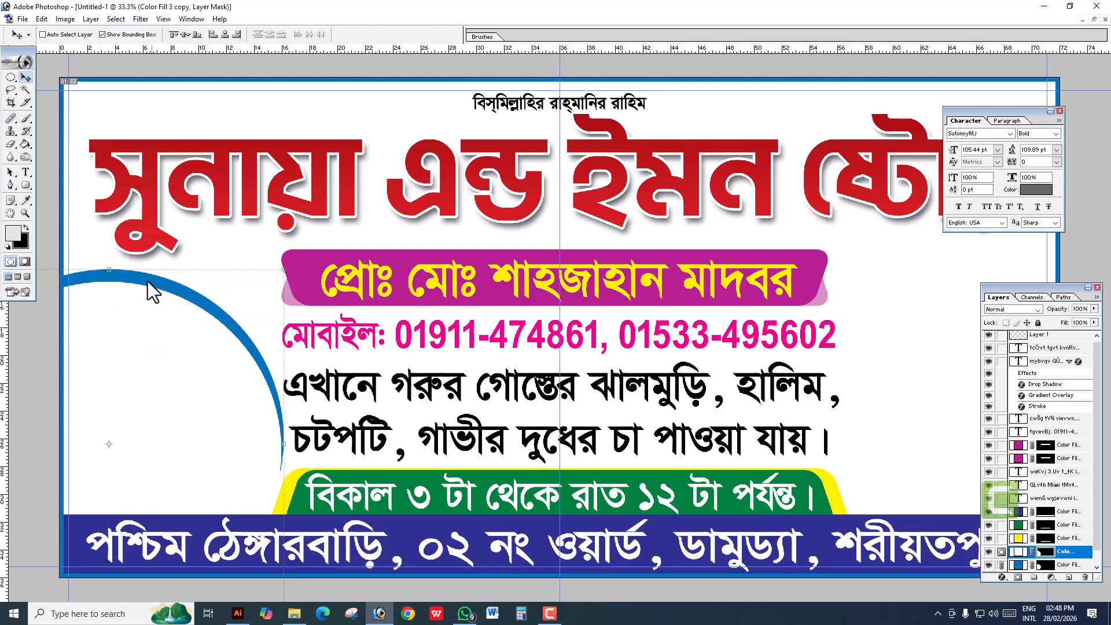
# Recolour the blue crescent with the dark blue sampled from the address band
pyautogui.doubleClick(1016, 566)
pyautogui.click(399, 535)
pyautogui.press('Return')
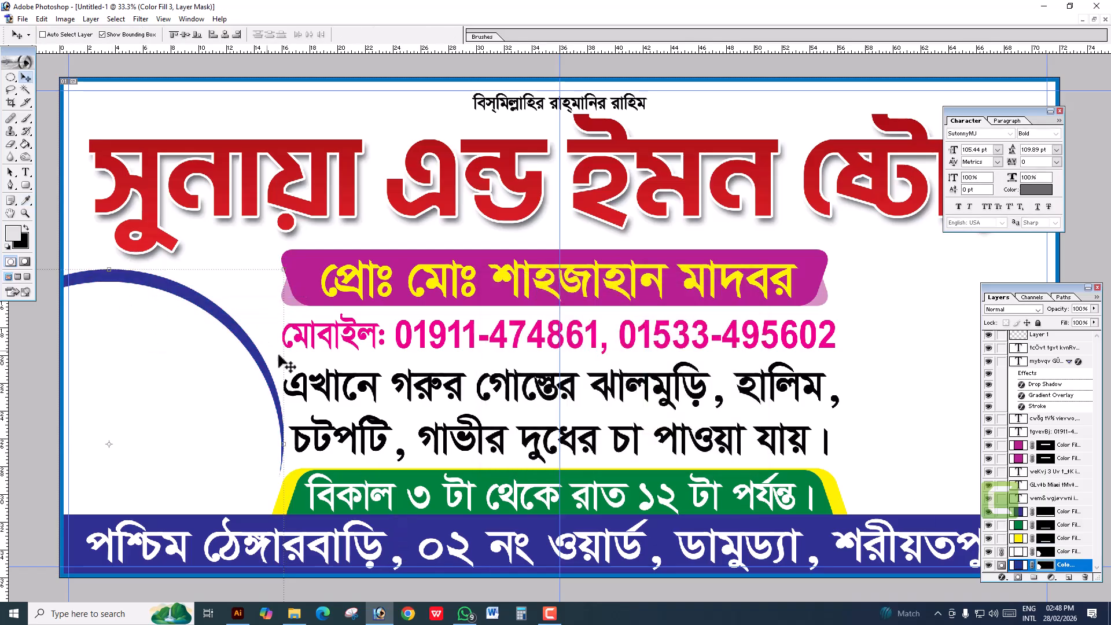
# Duplicate the white circle, recolour the copy with the mobile number line's magenta, and offset it slightly down and to the right
pyautogui.rightClick(190, 355)
pyautogui.click(209, 359)
pyautogui.doubleClick(1018, 553)
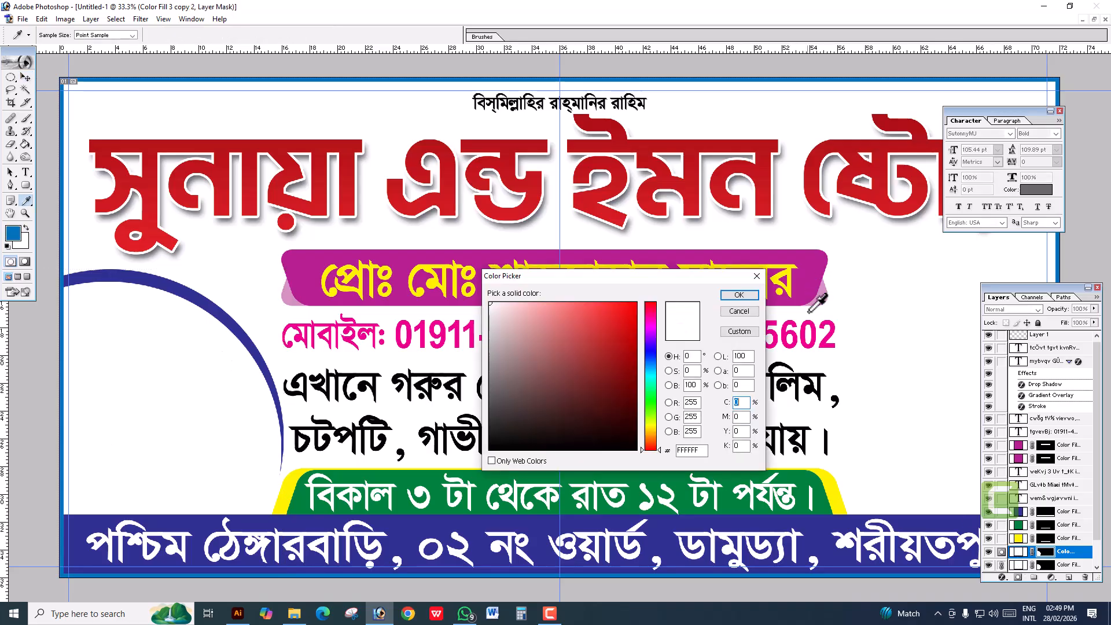
pyautogui.click(801, 341)
pyautogui.press('Return')
pyautogui.rightClick(210, 363)
pyautogui.click(223, 375)
pyautogui.moveTo(221, 364); pyautogui.dragTo(226, 373)
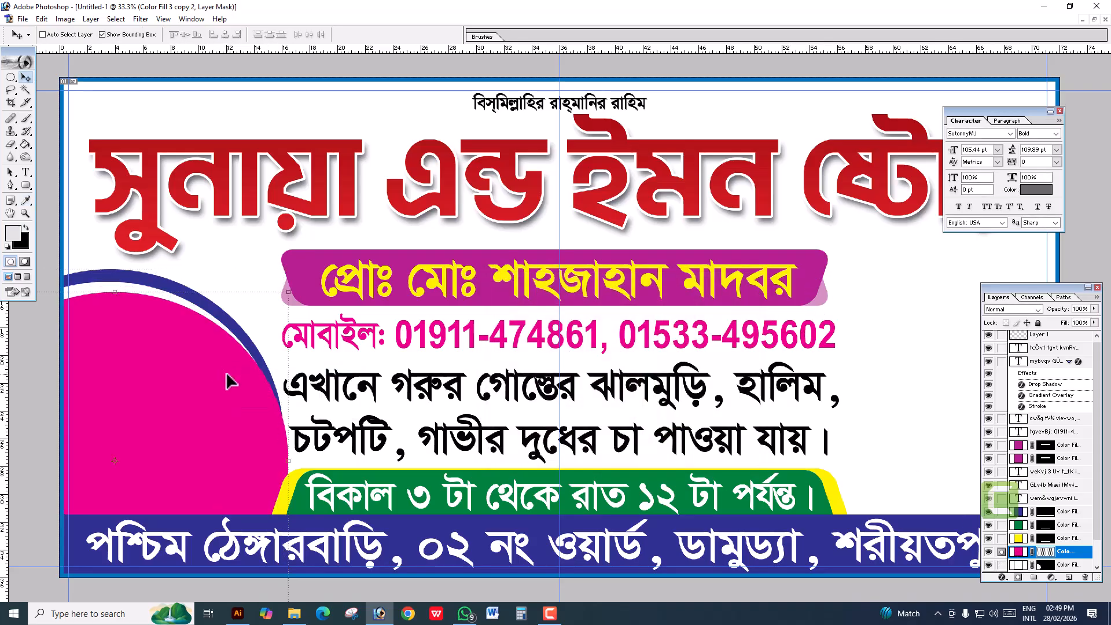
# Recolour a copy of the magenta circle white and shift it up and left to leave a magenta crescent
pyautogui.doubleClick(1015, 553)
pyautogui.click(781, 463)
pyautogui.press('Return')
pyautogui.moveTo(188, 430); pyautogui.dragTo(178, 424)
# Draw a small circle with a dark blue Solid Color layer and resize it over the upper right of the crescents
pyautogui.keyDown('ctrl'); pyautogui.click(255, 371); pyautogui.keyUp('ctrl')
pyautogui.moveTo(11, 76); pyautogui.dragTo(58, 89)
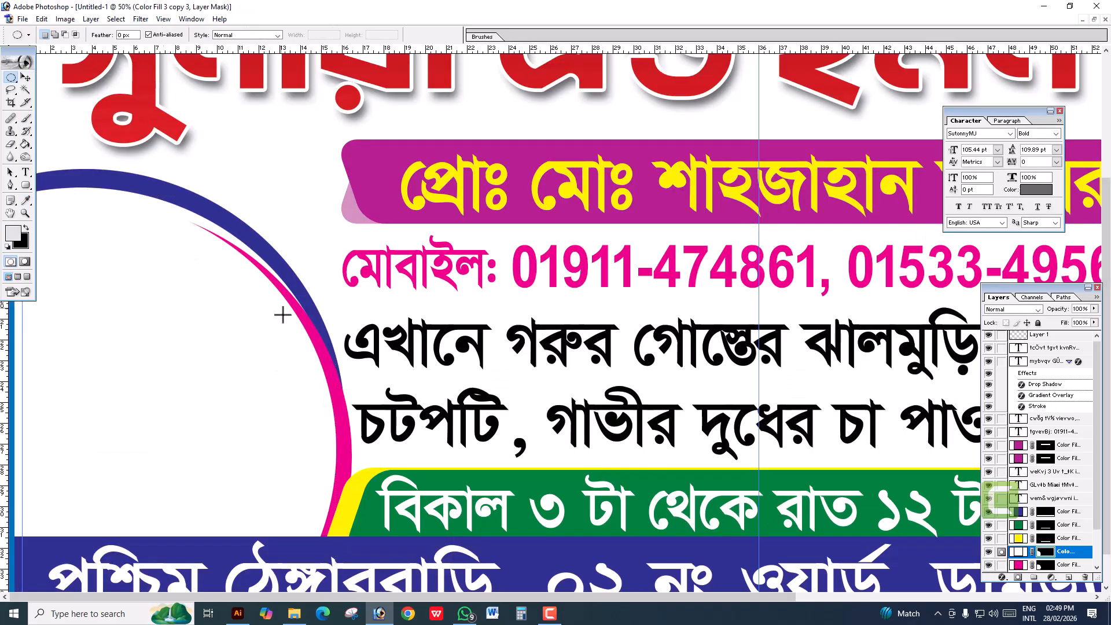
pyautogui.click(1052, 577)
pyautogui.click(983, 391)
pyautogui.press('Return')
pyautogui.hotkey('ctrl', 't')
pyautogui.moveTo(317, 275); pyautogui.dragTo(298, 259)
pyautogui.moveTo(316, 159); pyautogui.dragTo(327, 155)
pyautogui.press('Return')
# Recolour a copy of the small circle white and shrink it to leave a dark blue ring
pyautogui.rightClick(194, 223)
pyautogui.click(233, 232)
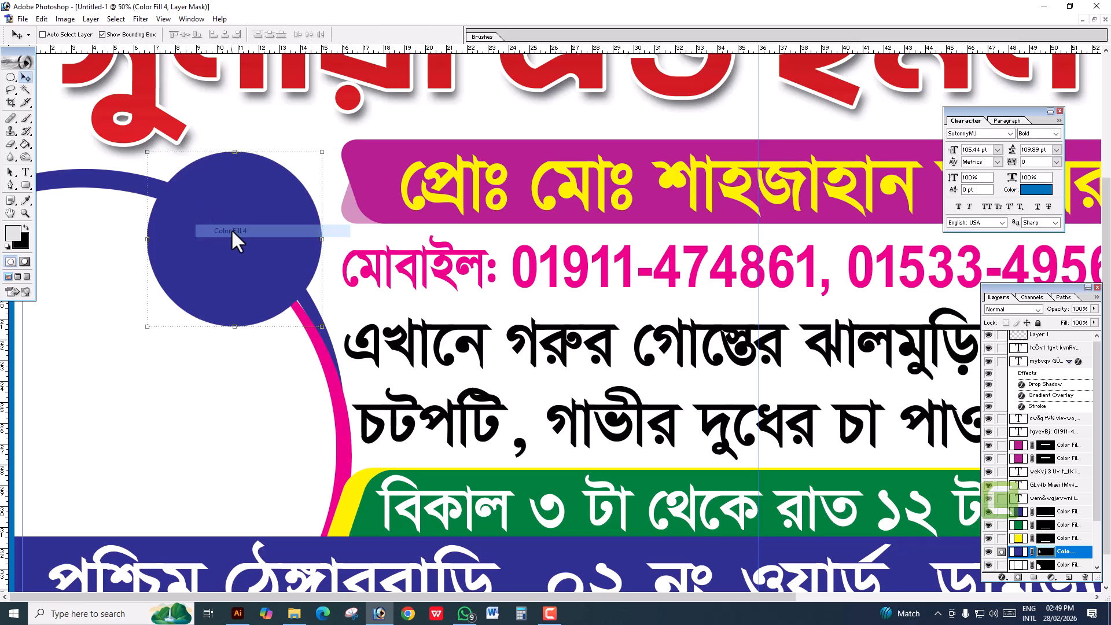
pyautogui.doubleClick(1017, 555)
pyautogui.moveTo(578, 347); pyautogui.dragTo(484, 296)
pyautogui.press('Return')
pyautogui.moveTo(319, 151); pyautogui.dragTo(309, 155)
pyautogui.press('Return')
pyautogui.hotkey('ctrl', '0')
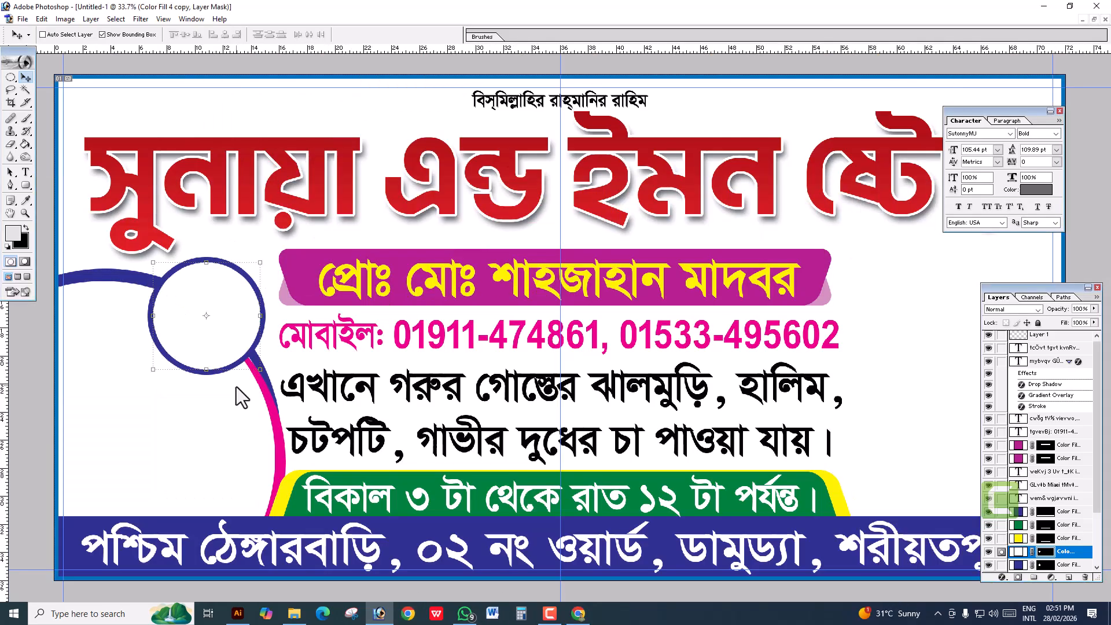
# Paste the wrapped-snack photo, move it over the lower part of the large left circle and enlarge it to about 159%
pyautogui.hotkey('ctrl', 'v')
pyautogui.moveTo(541, 356); pyautogui.dragTo(129, 486)
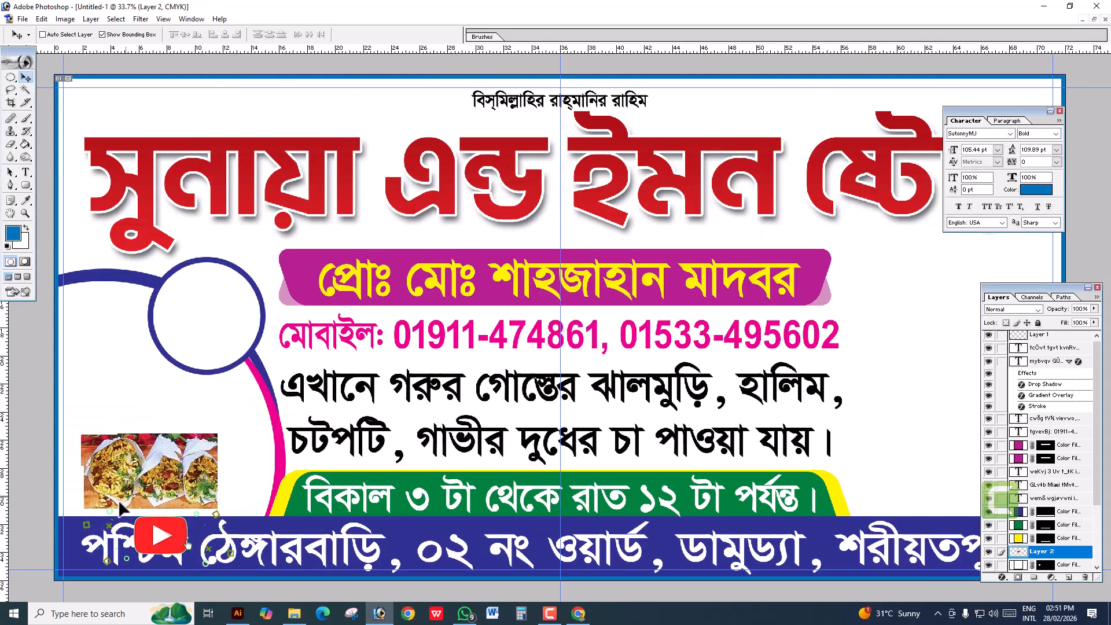
pyautogui.hotkey('ctrl', 't')
pyautogui.moveTo(251, 409); pyautogui.dragTo(270, 405)
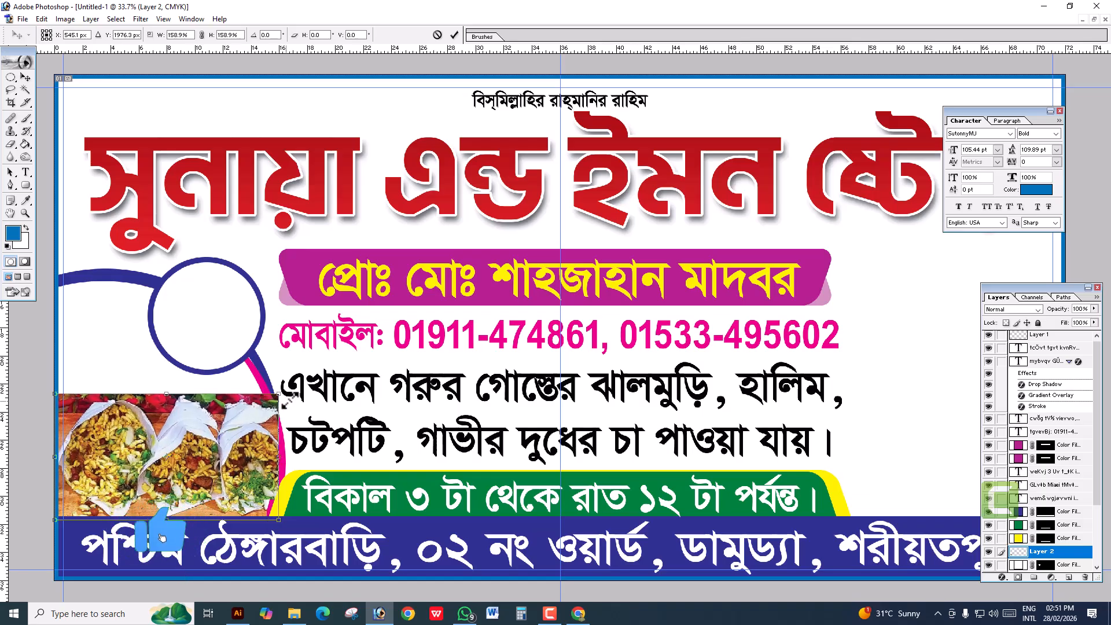
pyautogui.press('Return')
pyautogui.hotkey('ctrl', '+')
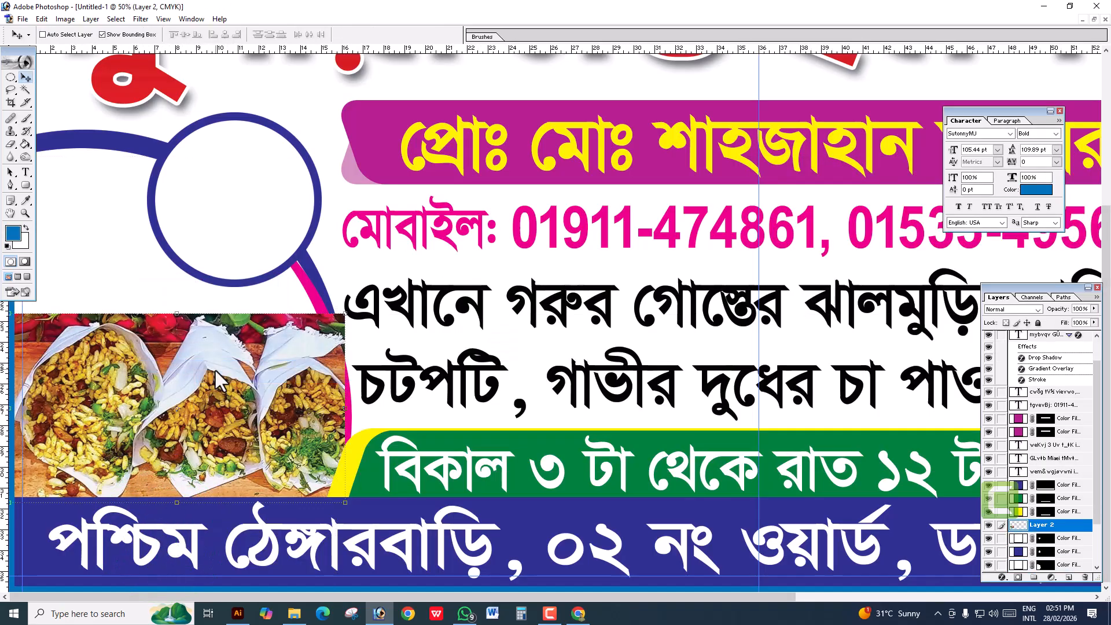
pyautogui.rightClick(263, 370)
pyautogui.click(98, 13)
pyautogui.click(65, 19)
pyautogui.moveTo(93, 49)
pyautogui.click(218, 50)
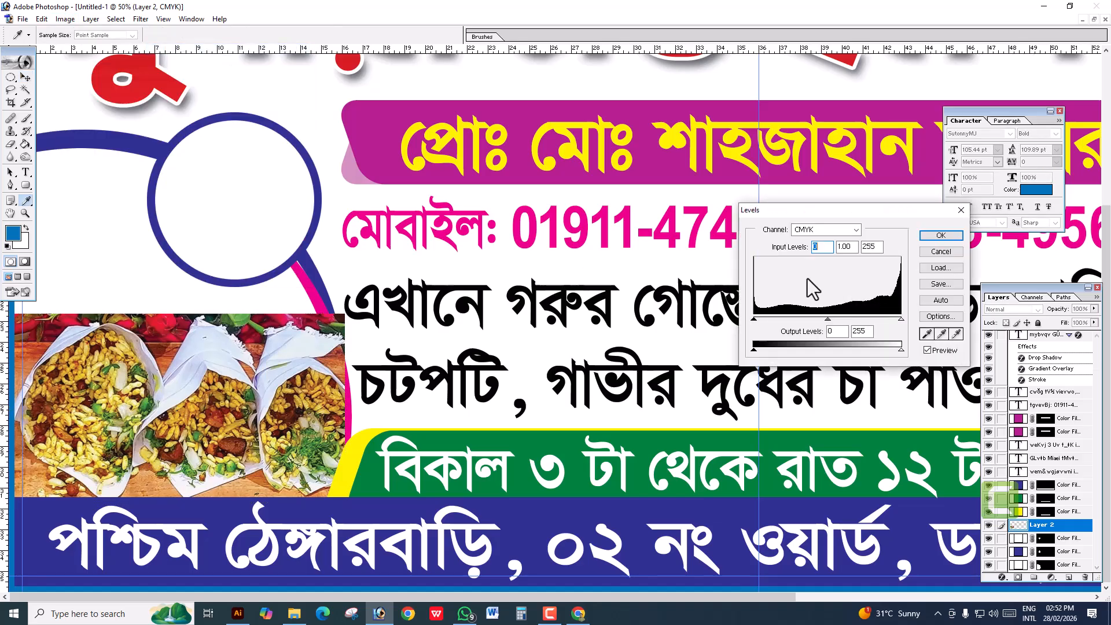
pyautogui.click(948, 249)
# Adjust the tones of the wrapped-snack photo with Levels
pyautogui.rightClick(200, 383)
pyautogui.click(202, 388)
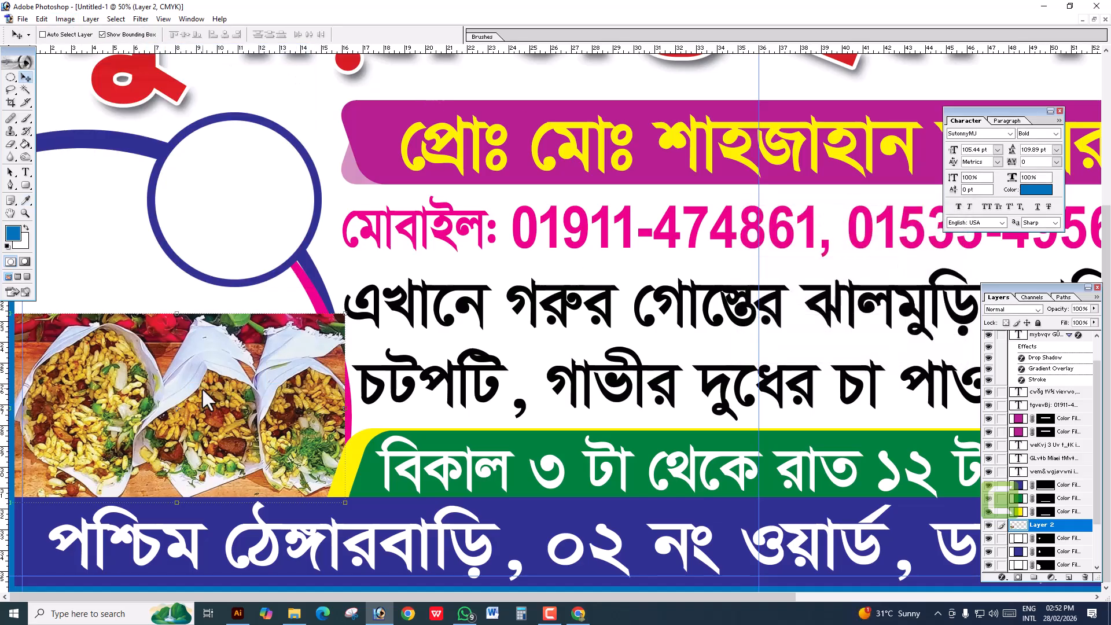
pyautogui.hotkey('ctrl', 'l')
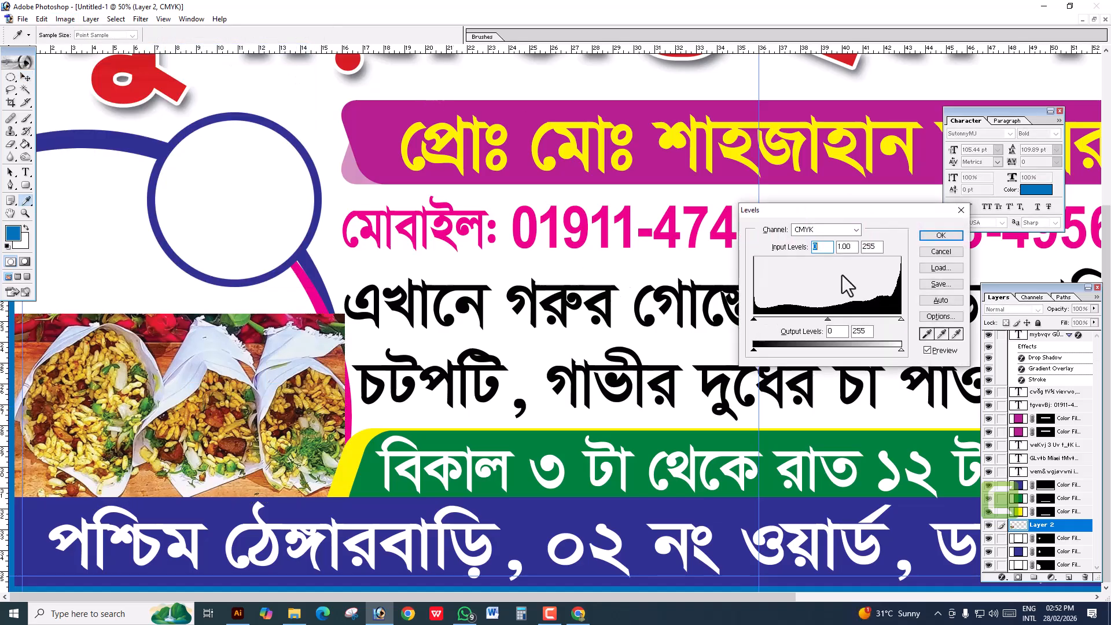
pyautogui.click(947, 236)
# Mask the wrapped-snack photo with the shape of the large white circle
pyautogui.hotkey('ctrl', '-')
pyautogui.keyDown('ctrl'); pyautogui.click(1045, 565); pyautogui.keyUp('ctrl')
pyautogui.click(1017, 577)
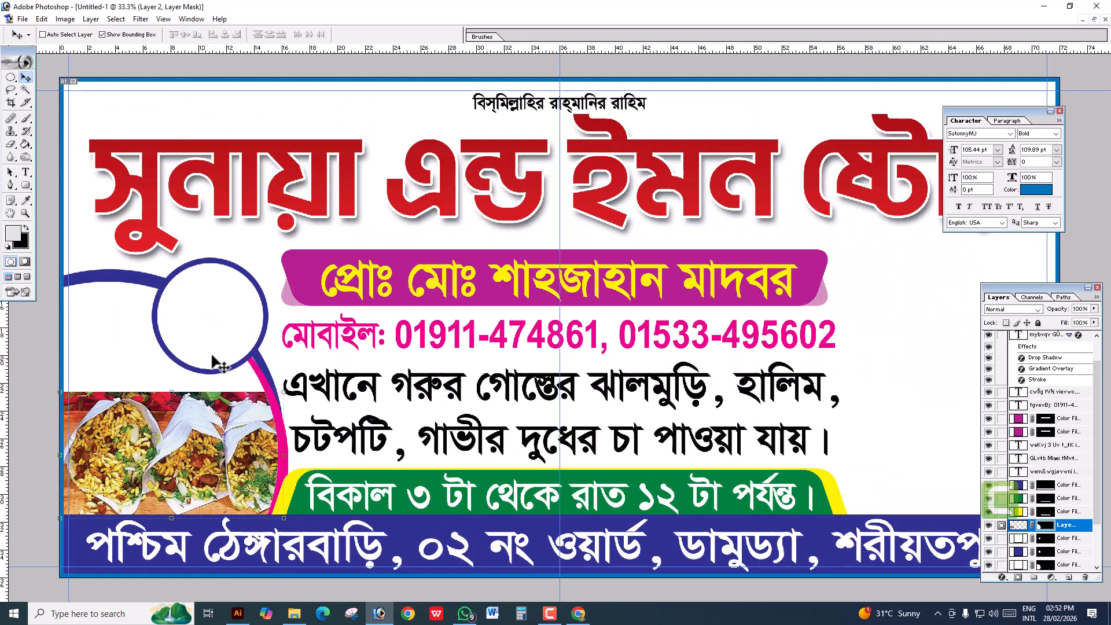
pyautogui.keyDown('ctrl'); pyautogui.click(137, 383); pyautogui.keyUp('ctrl')
pyautogui.moveTo(159, 344); pyautogui.dragTo(168, 403)
pyautogui.rightClick(119, 342)
pyautogui.click(130, 350)
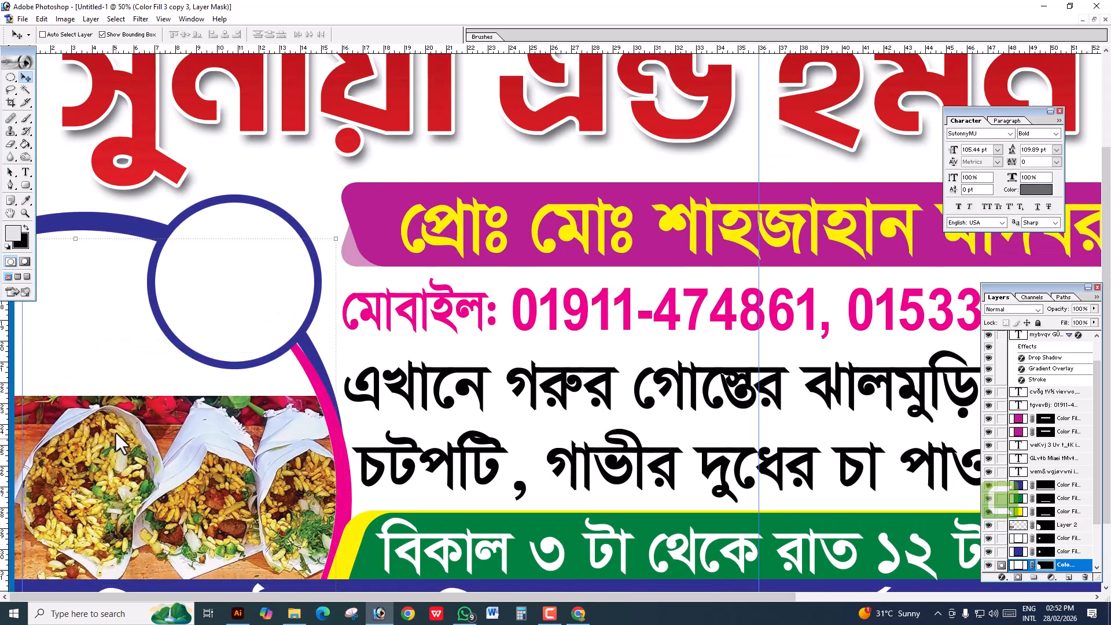
pyautogui.rightClick(164, 434)
pyautogui.click(173, 441)
pyautogui.rightClick(185, 427)
pyautogui.click(208, 431)
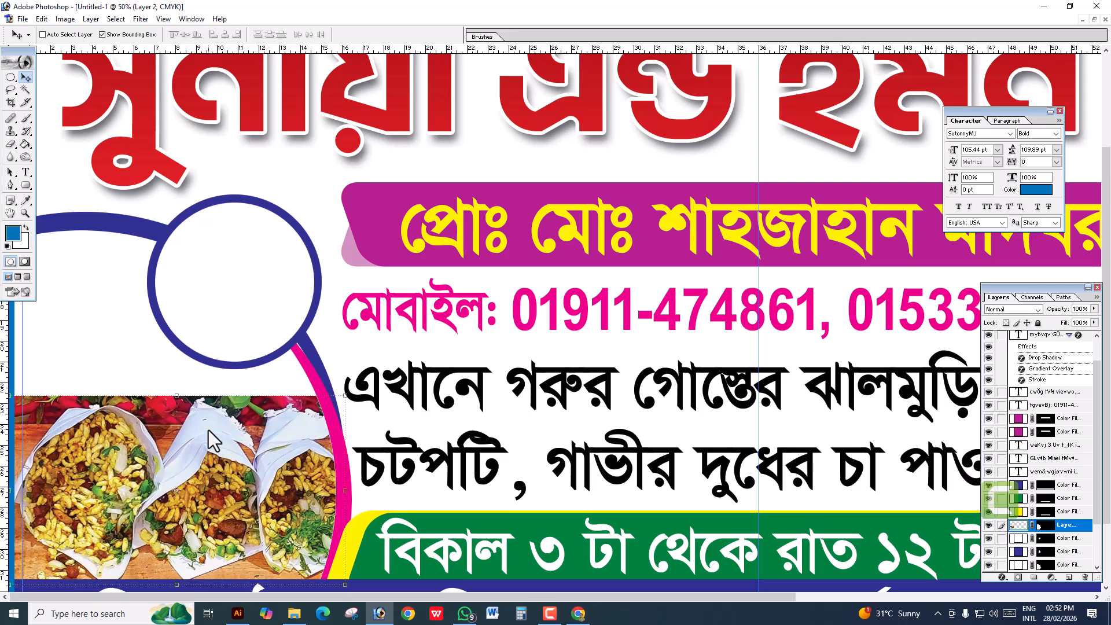
pyautogui.hotkey('ctrl', '0')
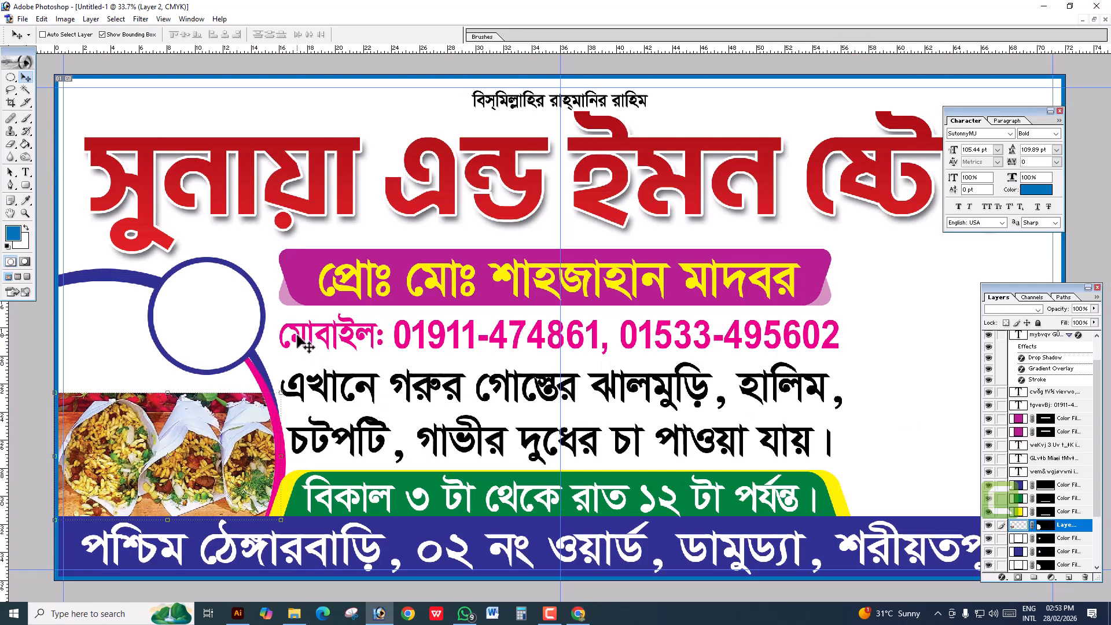
# Paste the snack plate photo and enlarge it over the upper part of the large left circle, above the wraps
pyautogui.hotkey('ctrl', 'v')
pyautogui.moveTo(514, 349); pyautogui.dragTo(122, 371)
pyautogui.hotkey('ctrl', 't')
pyautogui.moveTo(294, 413); pyautogui.dragTo(270, 401)
pyautogui.press('Return')
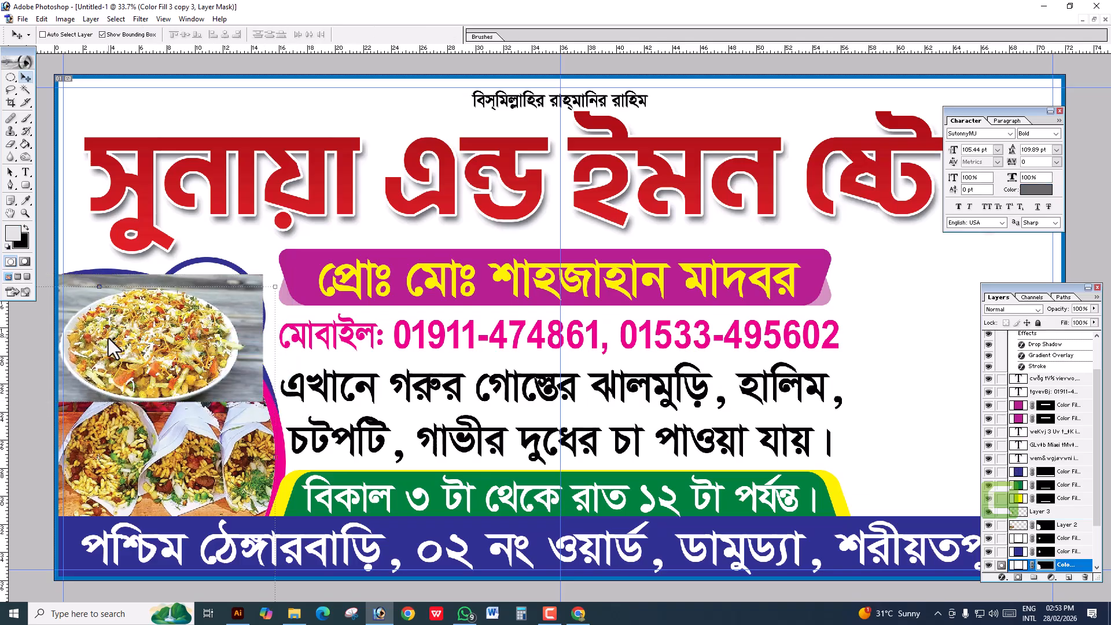
pyautogui.press('h')
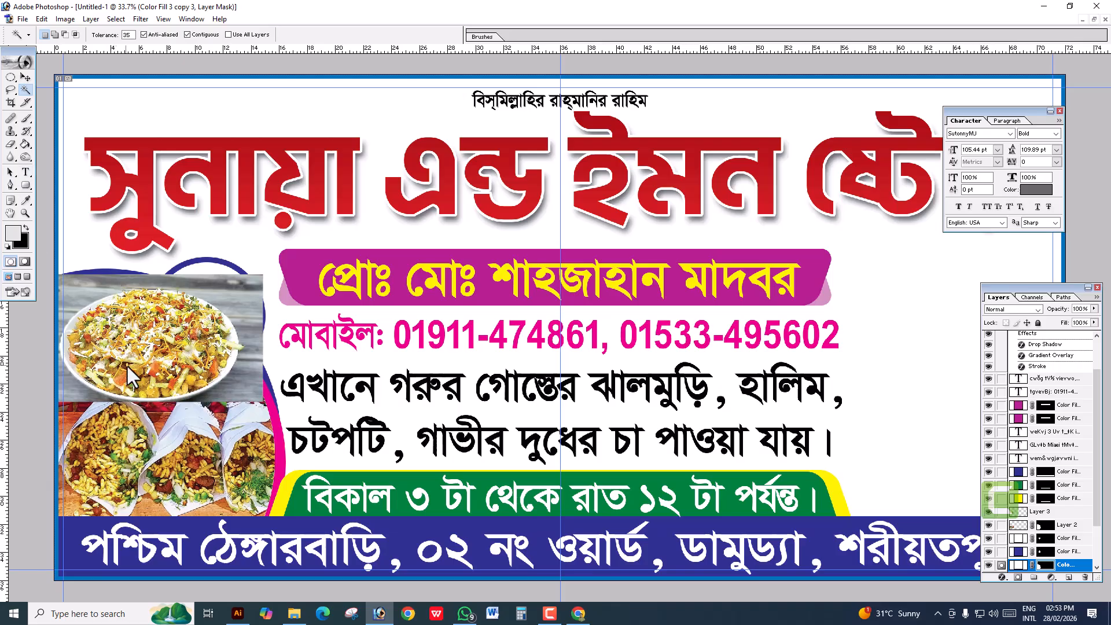
pyautogui.press('v')
pyautogui.rightClick(126, 362)
pyautogui.click(146, 375)
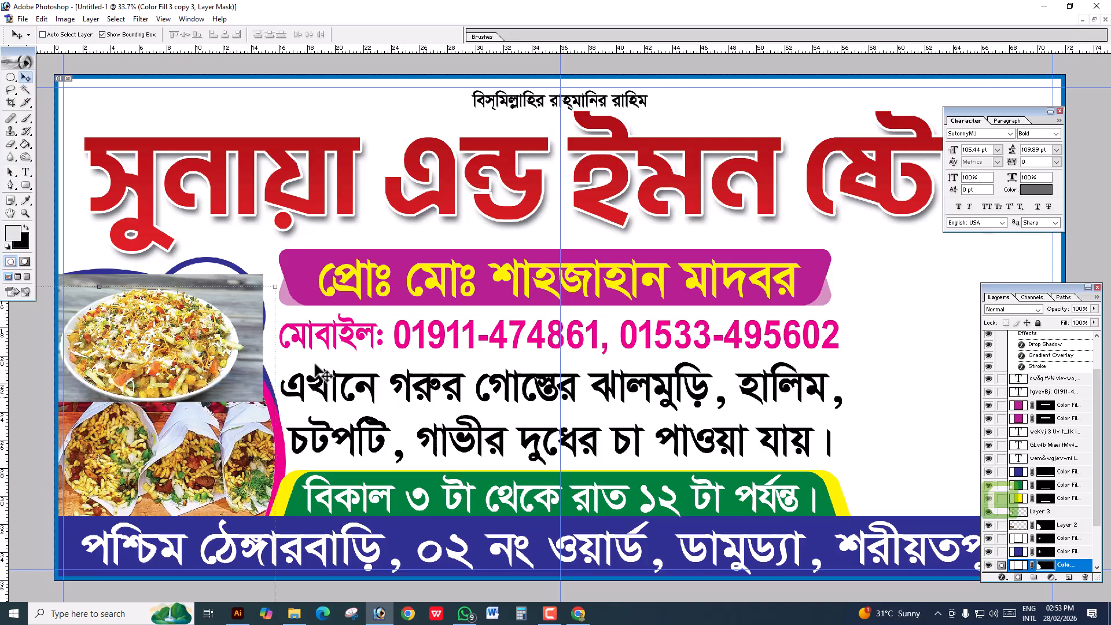
# Send the plate photo's layer behind the wraps photo and the small ring, and clip it to the large left circle
pyautogui.rightClick(173, 341)
pyautogui.click(181, 349)
pyautogui.press('Delete')
pyautogui.hotkey('ctrl', 'd')
pyautogui.rightClick(196, 295)
pyautogui.click(204, 304)
pyautogui.rightClick(196, 309)
pyautogui.click(204, 317)
pyautogui.hotkey('ctrl', '[')
pyautogui.hotkey('ctrl', '[')
pyautogui.hotkey('ctrl', '[')
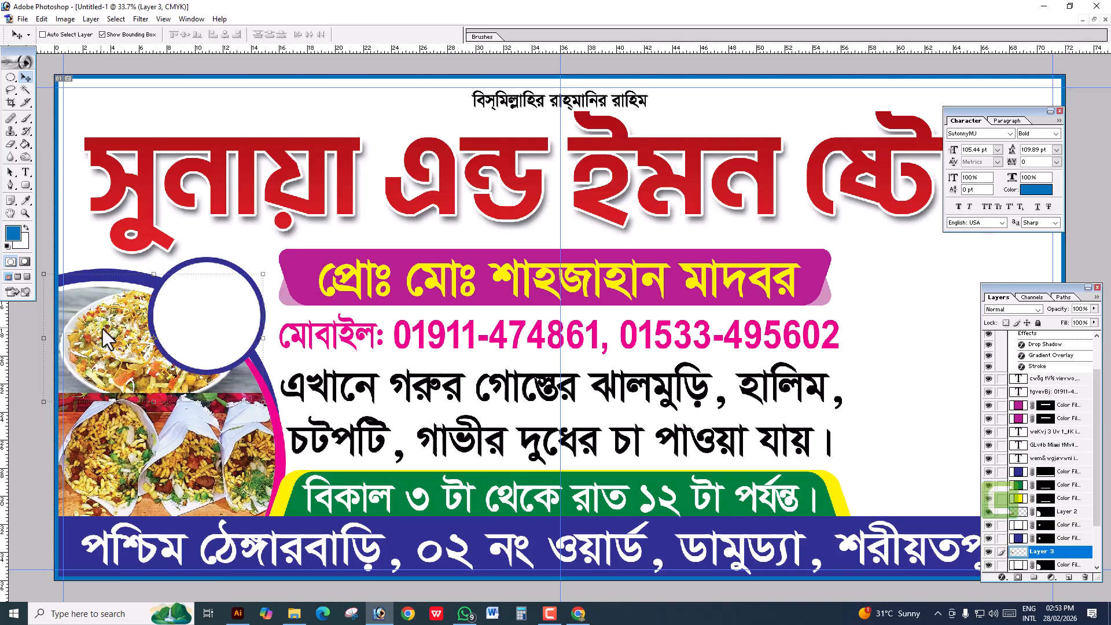
# Paste the egg-topped bowl photo and resize it to cover the small left circle
pyautogui.keyDown('ctrl'); pyautogui.click(211, 334); pyautogui.keyUp('ctrl')
pyautogui.moveTo(236, 364)
pyautogui.mouseDown()
pyautogui.moveTo(194, 394)
pyautogui.moveTo(236, 385)
pyautogui.mouseUp()
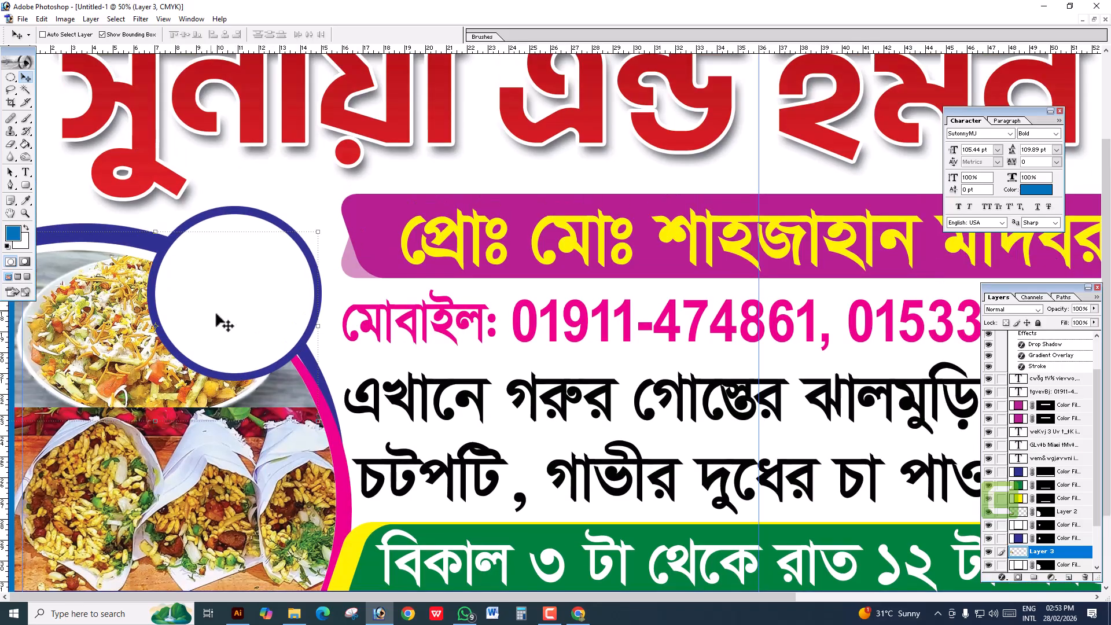
pyautogui.keyDown('ctrl'); pyautogui.click(232, 292); pyautogui.keyUp('ctrl')
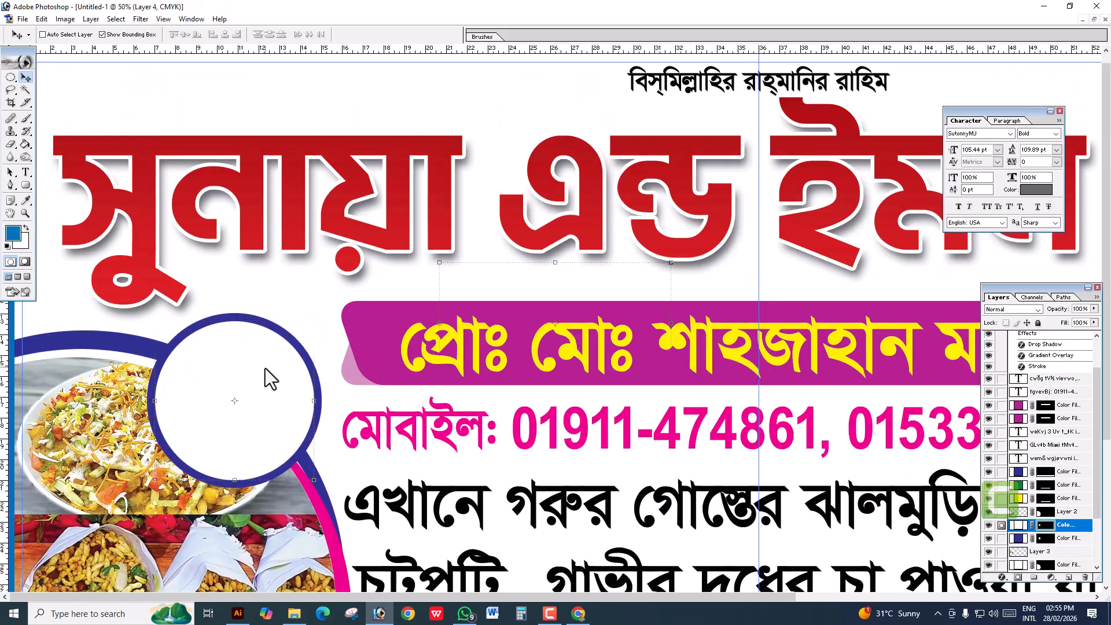
pyautogui.hotkey('ctrl', 'v')
pyautogui.moveTo(567, 318); pyautogui.dragTo(249, 382)
pyautogui.hotkey('ctrl', 't')
pyautogui.moveTo(354, 445); pyautogui.dragTo(333, 480)
pyautogui.press('Return')
# Mask the bowl photo with the small left circle's shape and shrink it slightly inside the ring
pyautogui.rightClick(230, 404)
pyautogui.click(255, 430)
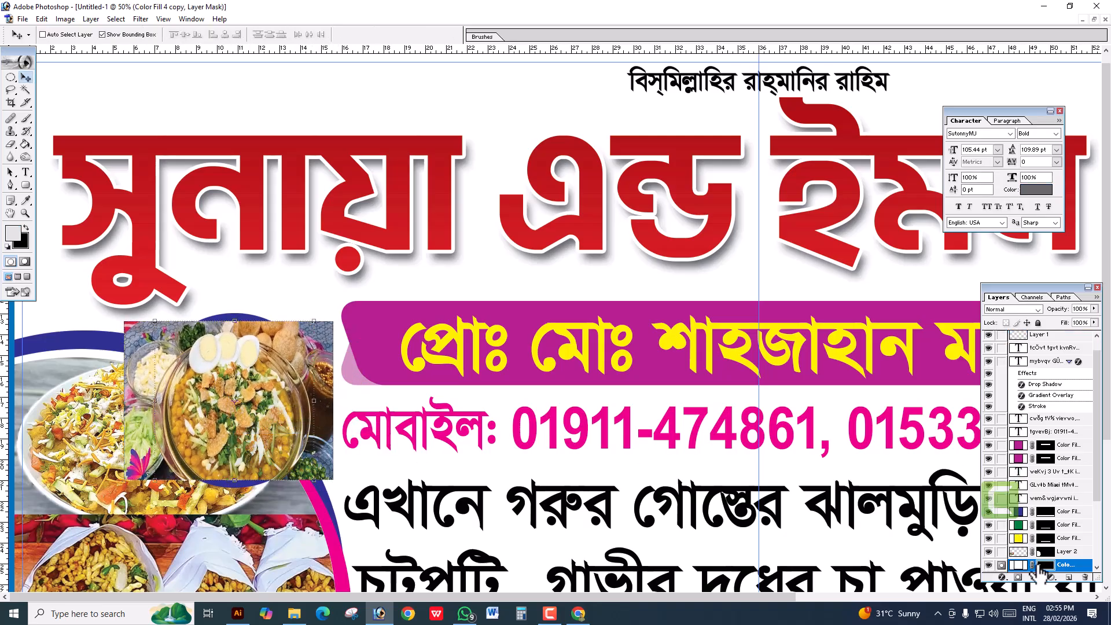
pyautogui.rightClick(221, 390)
pyautogui.click(243, 400)
pyautogui.click(1018, 577)
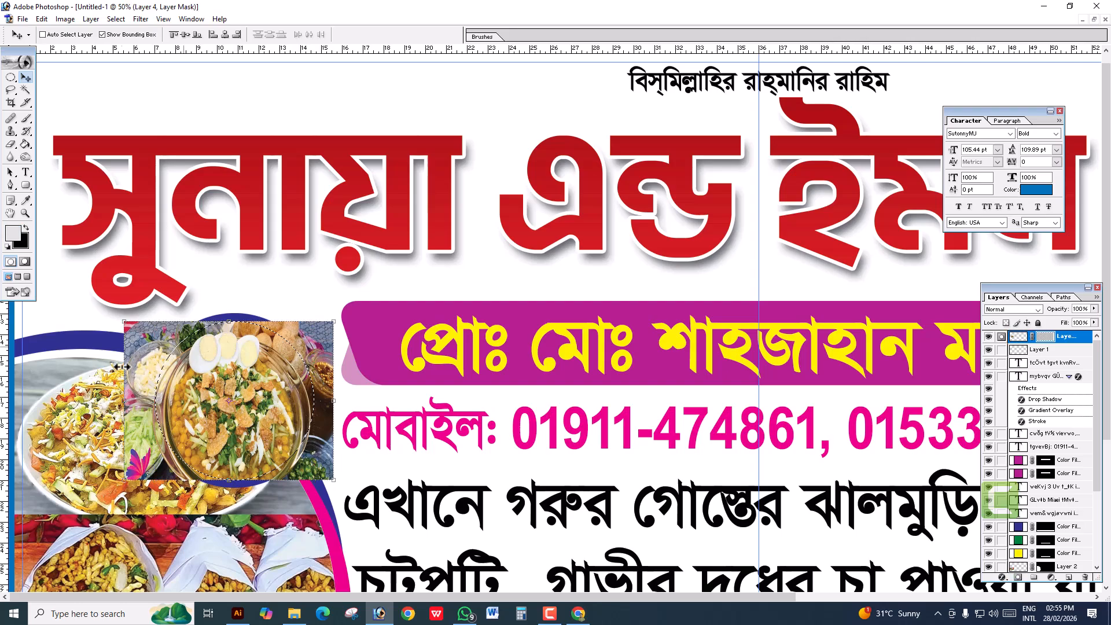
pyautogui.hotkey('ctrl', '0')
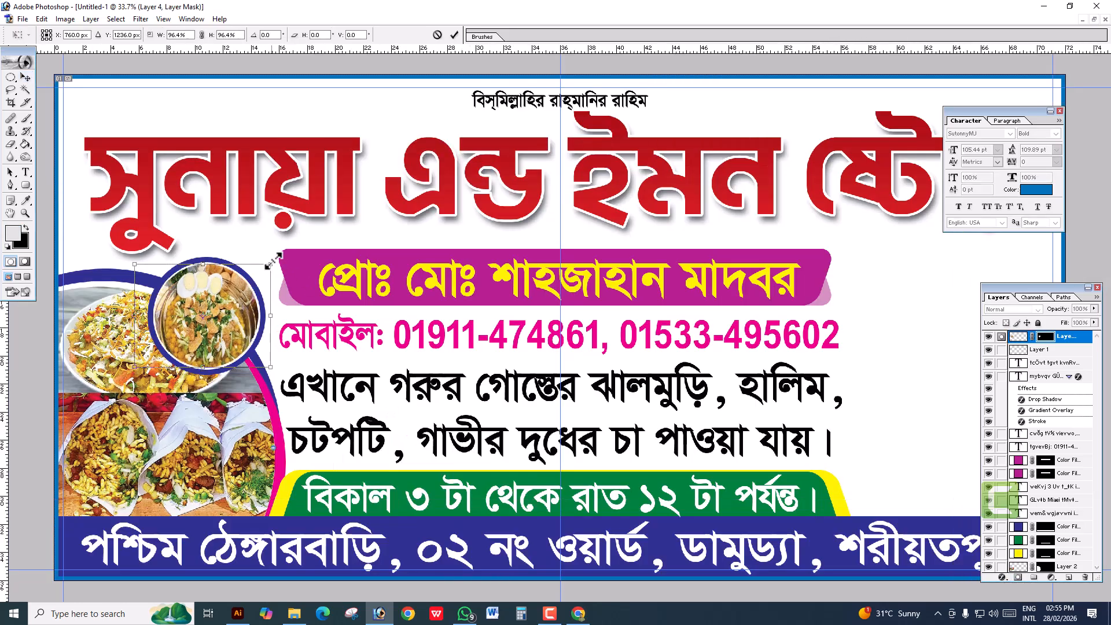
# Duplicate the large blue, white and magenta circles from the left side toward the right side of the banner
pyautogui.rightClick(208, 316)
pyautogui.click(249, 331)
pyautogui.rightClick(190, 302)
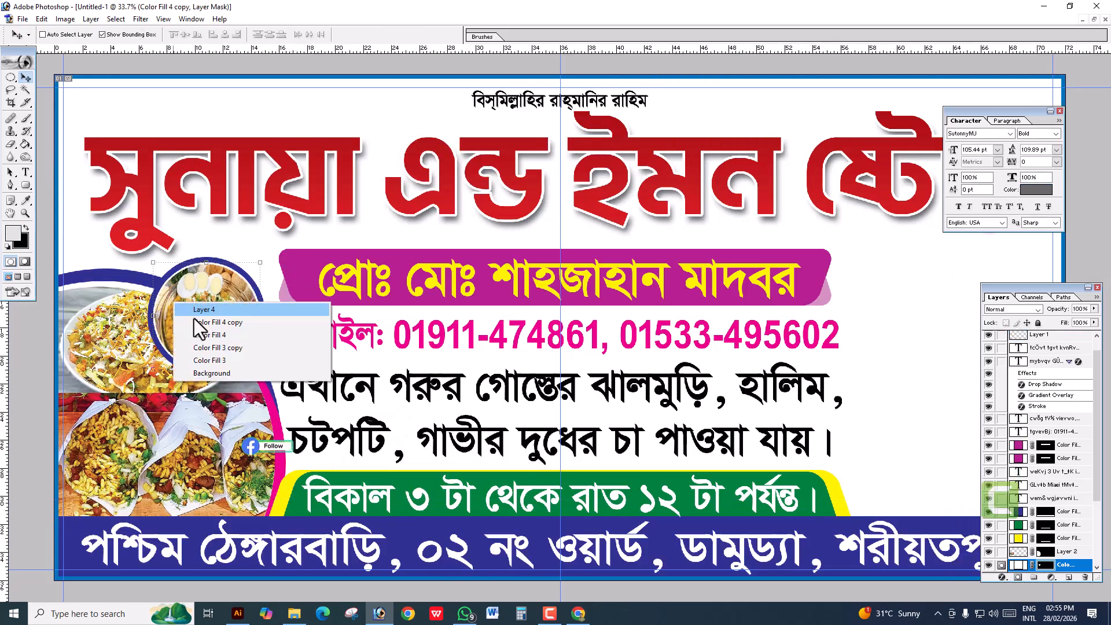
pyautogui.click(176, 313)
pyautogui.rightClick(177, 272)
pyautogui.keyDown('shift'); pyautogui.click(194, 291); pyautogui.keyUp('shift')
pyautogui.rightClick(130, 286)
pyautogui.keyDown('shift'); pyautogui.click(142, 295); pyautogui.keyUp('shift')
pyautogui.rightClick(268, 386)
pyautogui.keyDown('shift'); pyautogui.click(290, 393); pyautogui.keyUp('shift')
pyautogui.moveTo(100, 313); pyautogui.dragTo(907, 325)
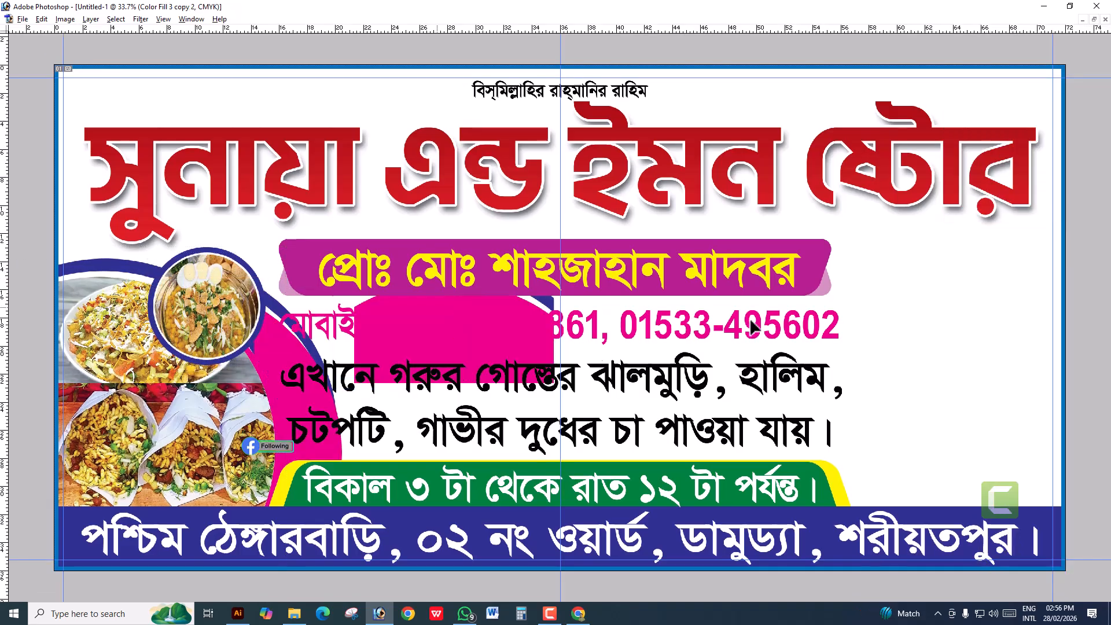
# Mirror the copied large circles on the right side and place copies of the small circle over their upper left
pyautogui.hotkey('ctrl', 't')
pyautogui.rightClick(907, 325)
pyautogui.click(958, 462)
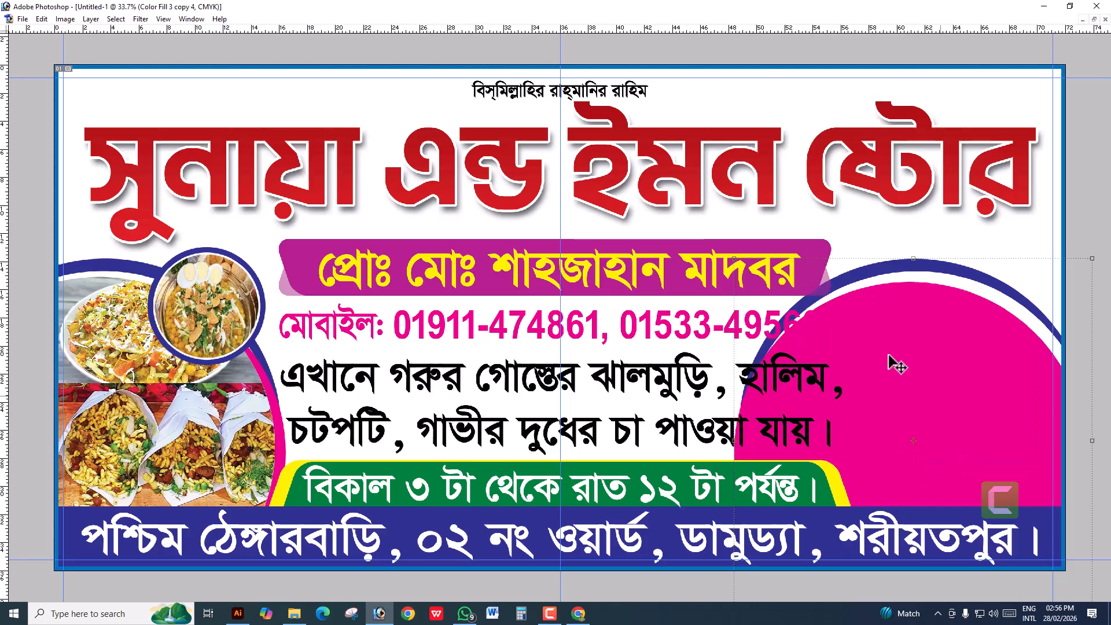
pyautogui.press('Return')
pyautogui.click(70, 297)
pyautogui.moveTo(205, 309); pyautogui.dragTo(957, 328)
pyautogui.moveTo(220, 276); pyautogui.dragTo(929, 285)
pyautogui.press('Tab')
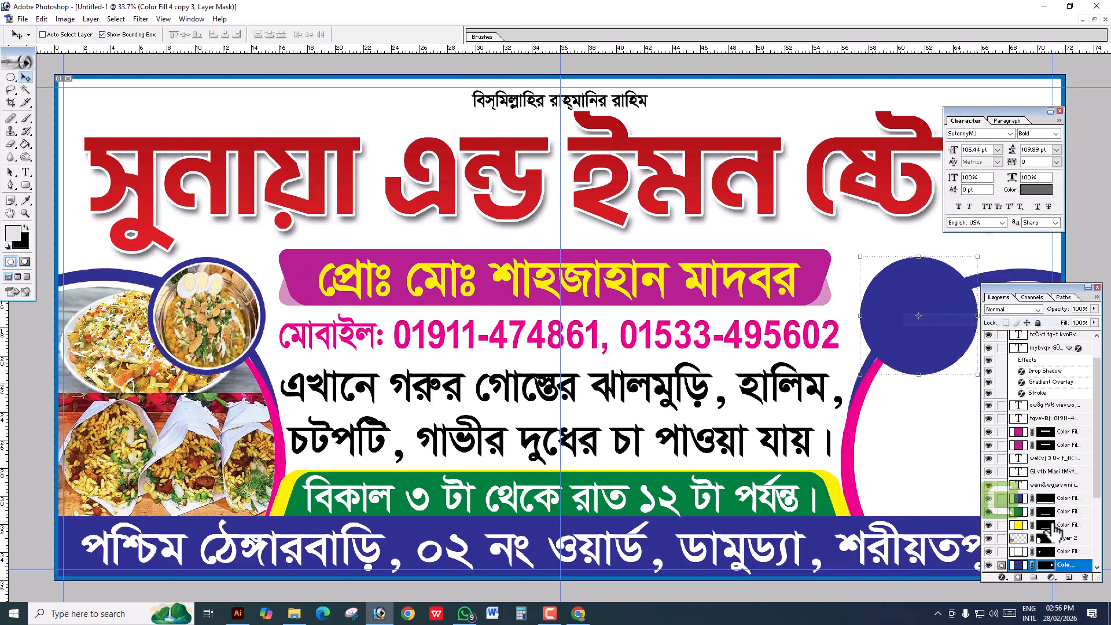
# Recolour the upper copy of the small right circle white and shrink it to leave a dark blue ring
pyautogui.doubleClick(1017, 566)
pyautogui.click(390, 234)
pyautogui.press('Return')
pyautogui.moveTo(977, 256); pyautogui.dragTo(969, 261)
pyautogui.press('Return')
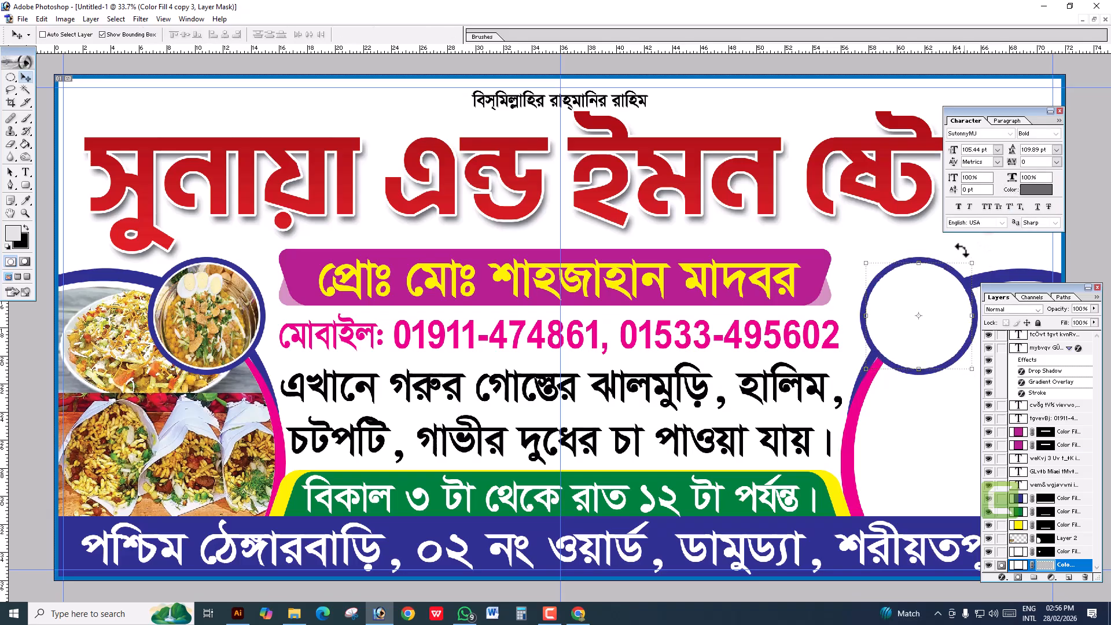
pyautogui.press('Tab')
pyautogui.hotkey('ctrl', '0')
# Fetch the curry bowl photo from the browser, paste it over the large right circle and resize it to span the circle
pyautogui.hotkey('alt', 'Tab')
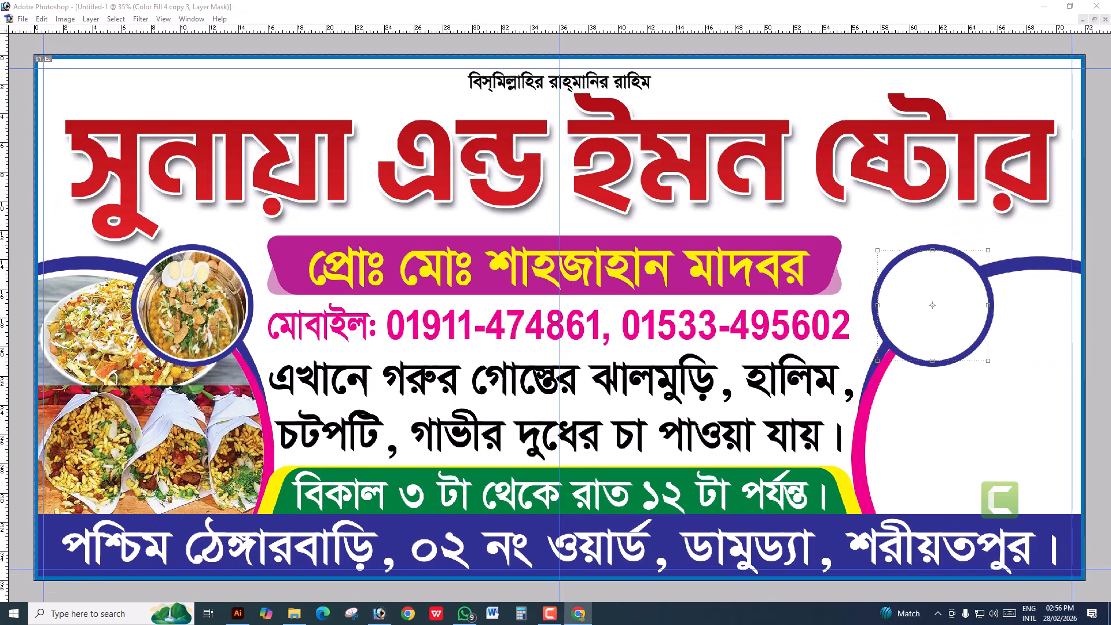
pyautogui.hotkey('alt', 'Tab')
pyautogui.hotkey('ctrl', 'v')
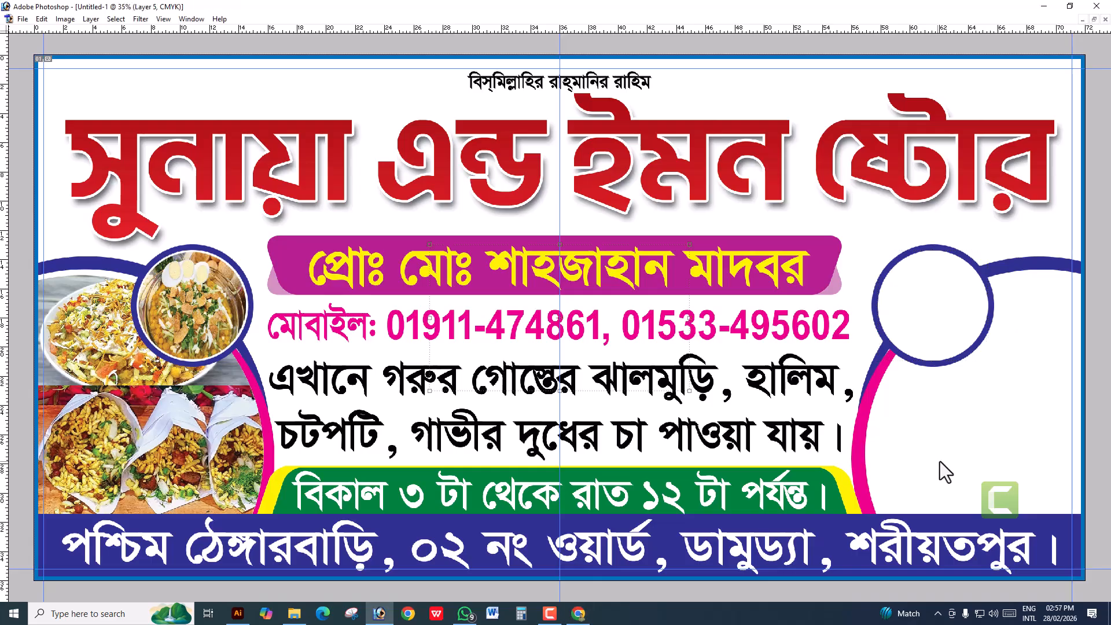
pyautogui.moveTo(649, 354); pyautogui.dragTo(1032, 396)
pyautogui.press('Tab')
pyautogui.hotkey('ctrl', 't')
pyautogui.moveTo(864, 298); pyautogui.dragTo(870, 276)
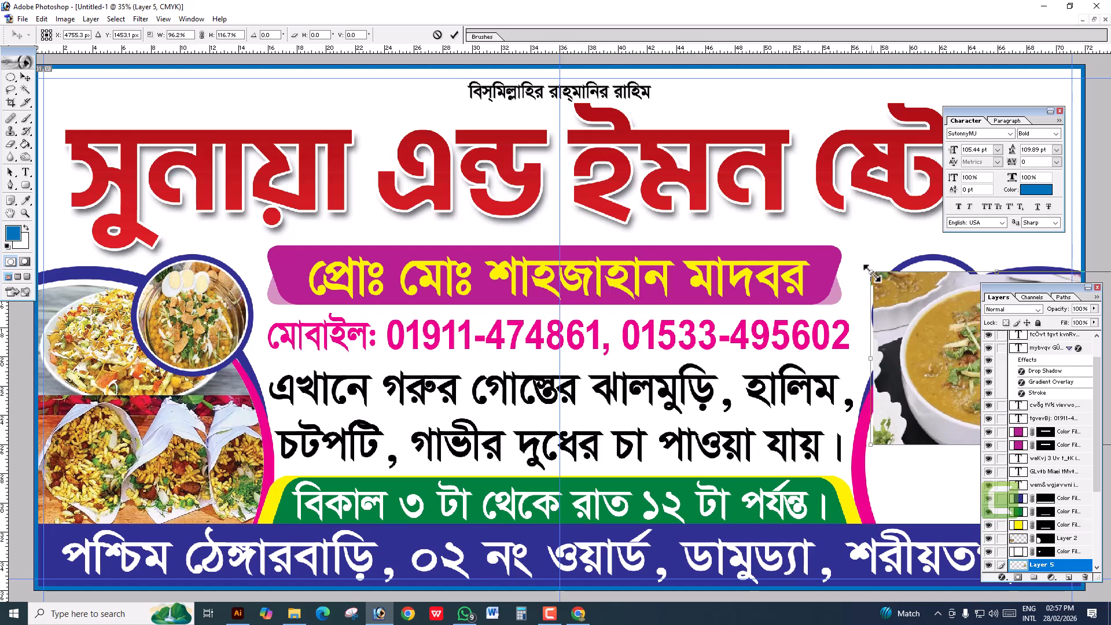
pyautogui.press('Return')
pyautogui.rightClick(948, 386)
pyautogui.moveTo(872, 445); pyautogui.dragTo(867, 446)
pyautogui.press('Return')
# Mask the curry bowl photo with the shape of the large right white circle
pyautogui.rightClick(918, 443)
pyautogui.rightClick(908, 467)
pyautogui.click(916, 473)
pyautogui.press('space')
pyautogui.press('v')
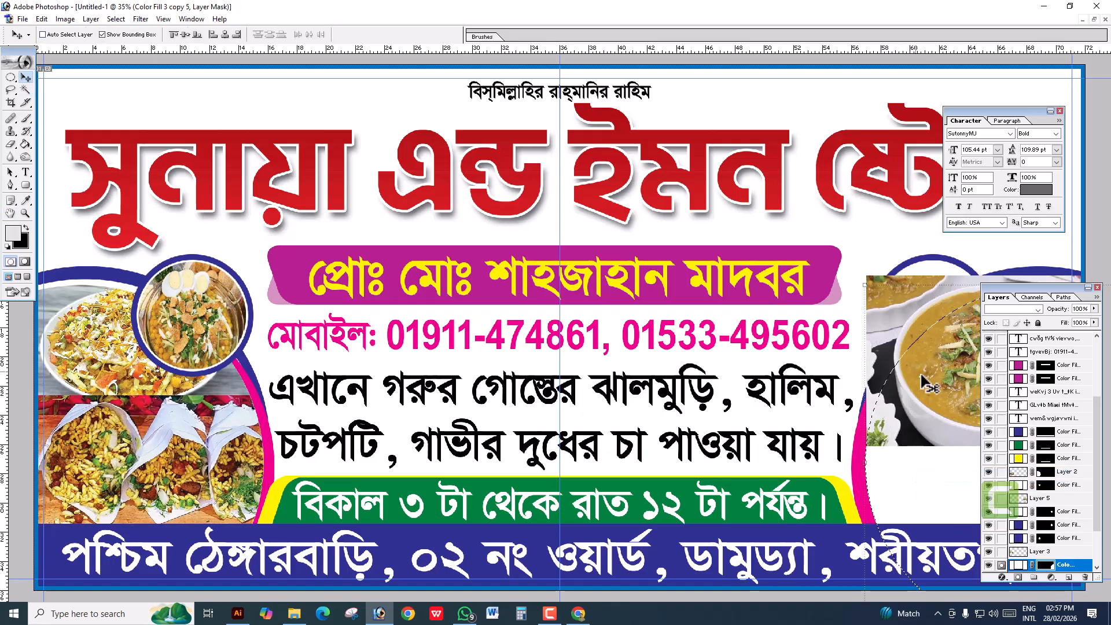
pyautogui.rightClick(915, 372)
pyautogui.click(938, 392)
pyautogui.click(1020, 576)
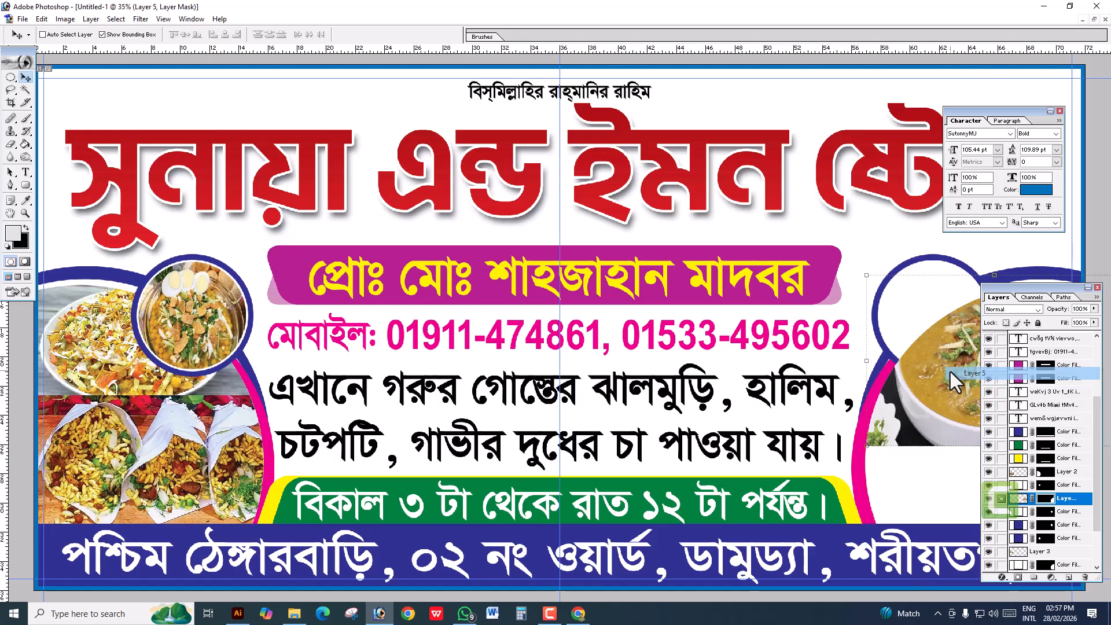
# Paste the fried chicken photo from the browser and shrink it over the small right circle
pyautogui.press('Tab')
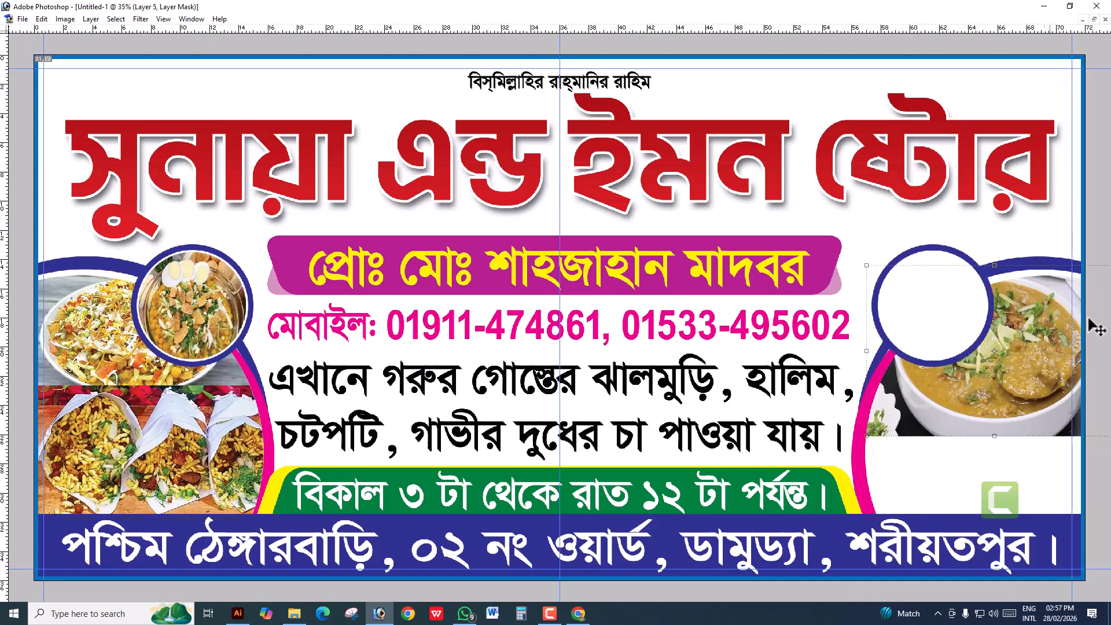
pyautogui.hotkey('alt', 'Tab')
pyautogui.hotkey('ctrl', 'v')
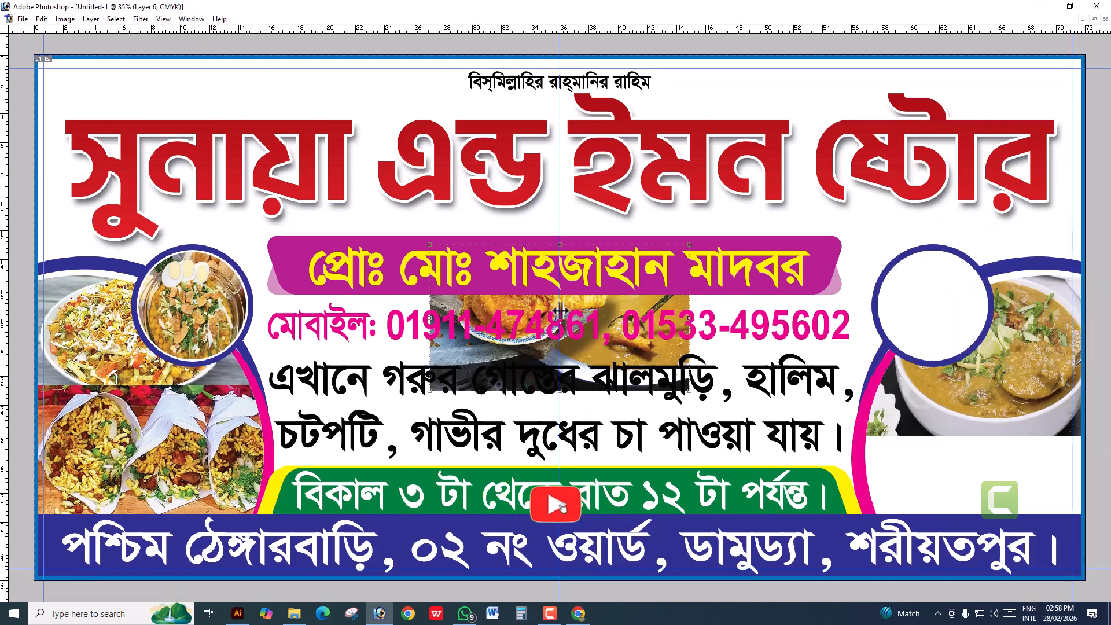
pyautogui.moveTo(579, 298); pyautogui.dragTo(994, 317)
pyautogui.hotkey('ctrl', 't')
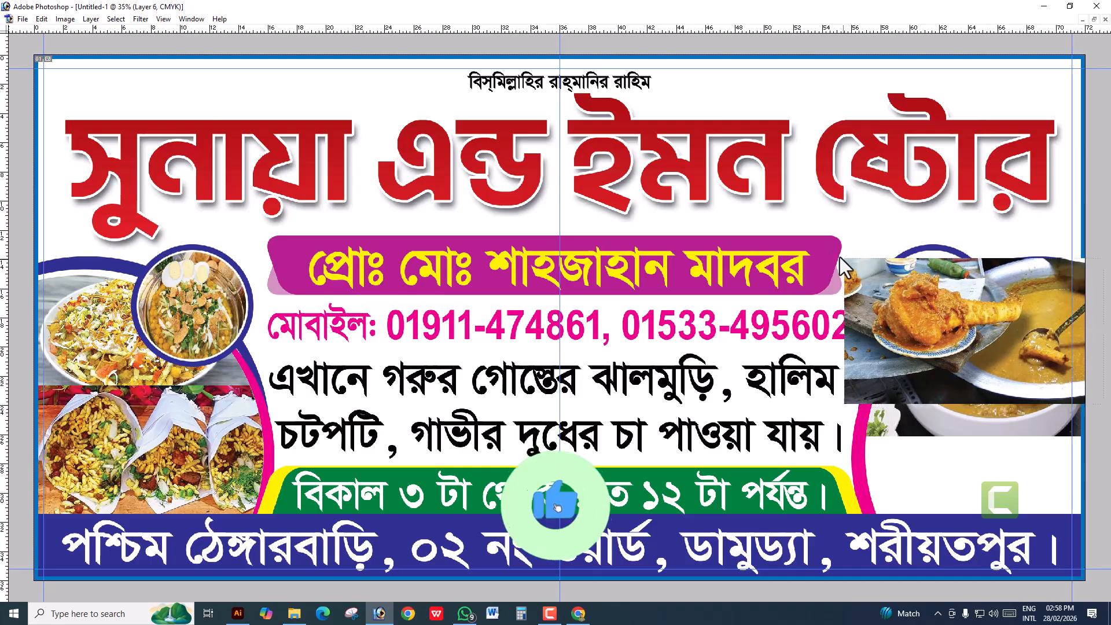
pyautogui.moveTo(846, 260); pyautogui.dragTo(875, 276)
pyautogui.moveTo(940, 321); pyautogui.dragTo(938, 294)
pyautogui.press('Tab')
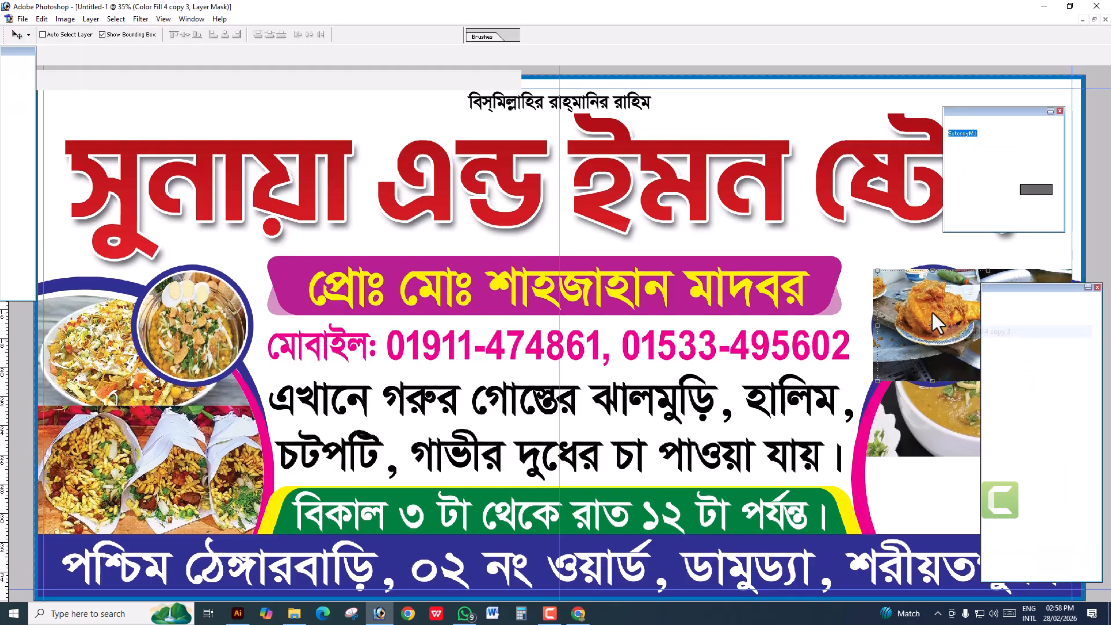
# Mask the chicken photo with the small right circle's shape and fine-tune its size and position inside the ring
pyautogui.press('Return')
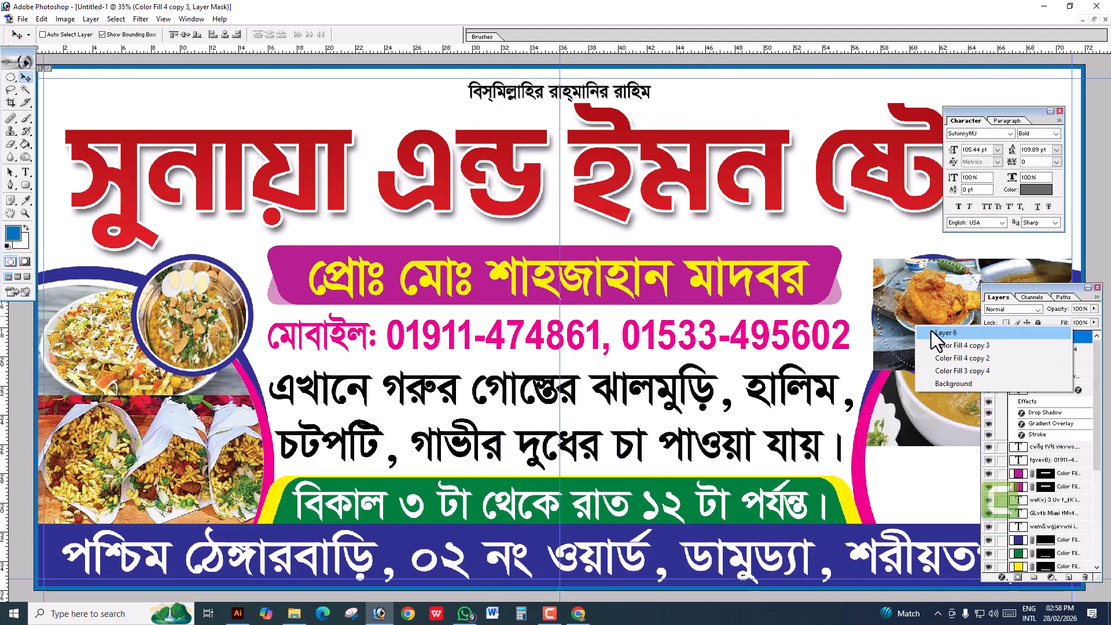
pyautogui.press('Tab')
pyautogui.moveTo(873, 248); pyautogui.dragTo(877, 250)
pyautogui.moveTo(918, 302); pyautogui.dragTo(916, 302)
pyautogui.rightClick(869, 209)
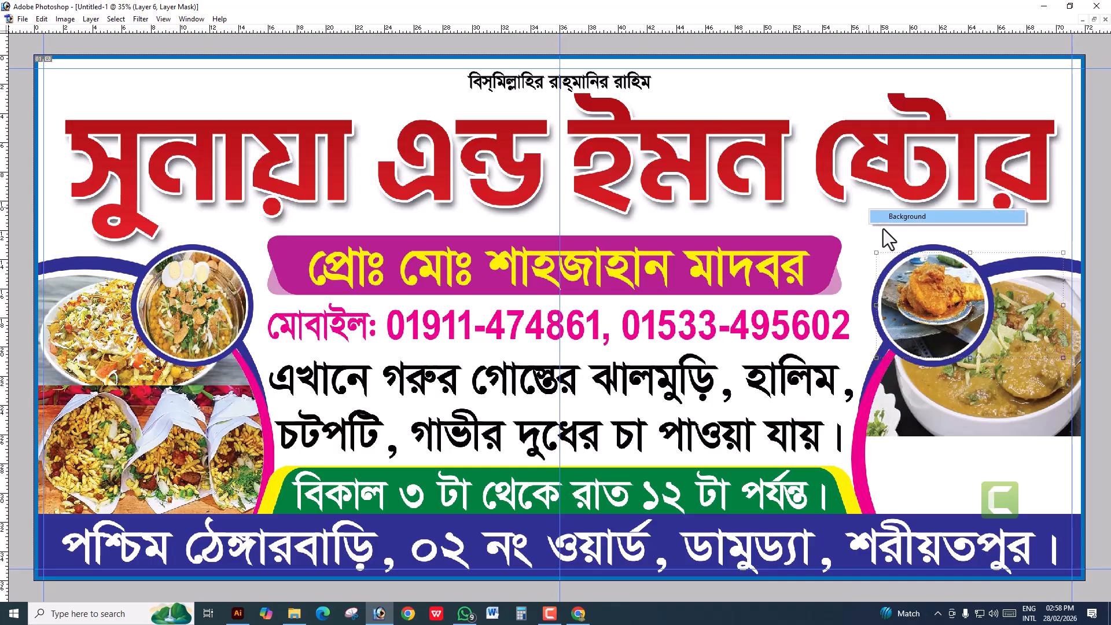
# Bring in the photo of two clay tea cups and fit it below the curry bowl, against the banner's right edge
pyautogui.hotkey('alt', 'Tab')
pyautogui.hotkey('alt', 'Tab')
pyautogui.moveTo(1019, 493); pyautogui.dragTo(1030, 495)
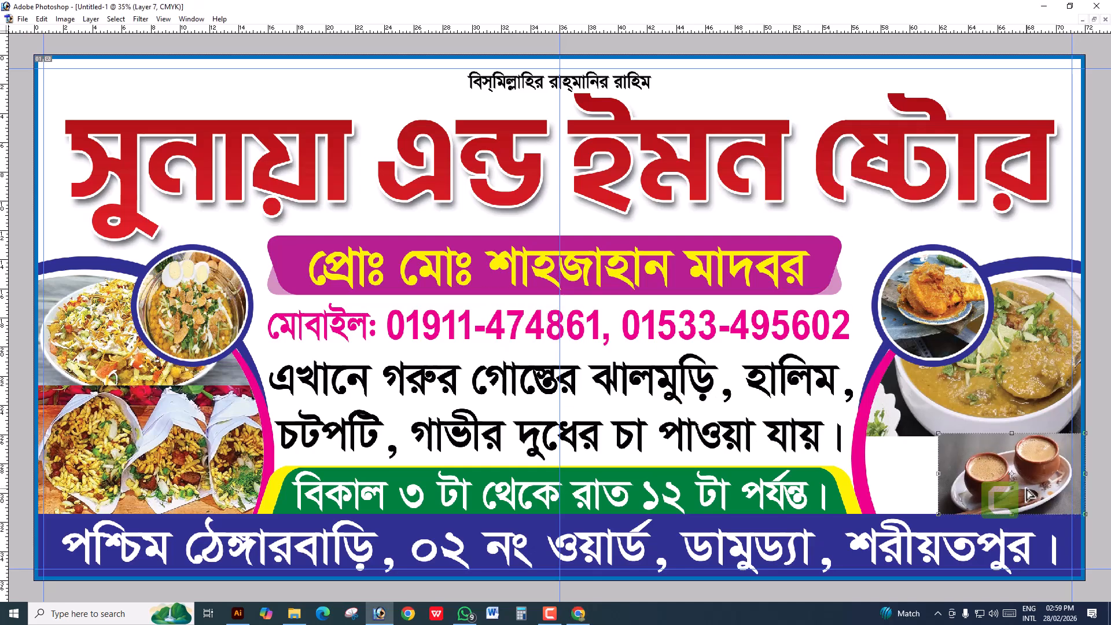
pyautogui.moveTo(937, 433); pyautogui.dragTo(941, 435)
pyautogui.press('Return')
pyautogui.press('Return')
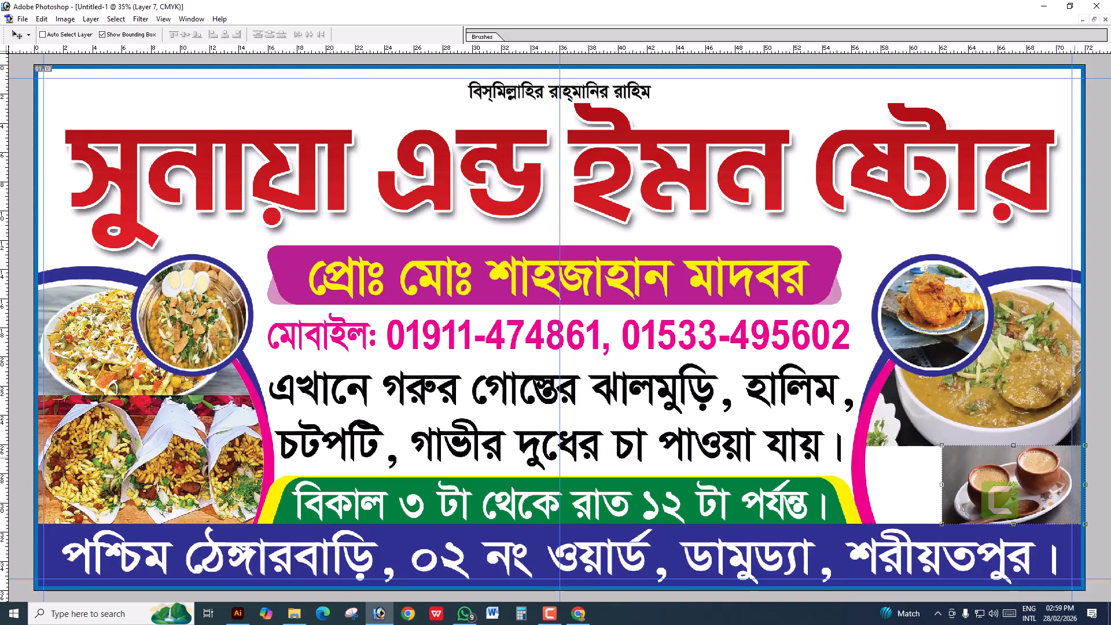
# Add the white teacup photo, scale it to 65.7% and place it directly beside the clay cups photo
pyautogui.moveTo(610, 353); pyautogui.dragTo(903, 490)
pyautogui.moveTo(763, 404); pyautogui.dragTo(831, 435)
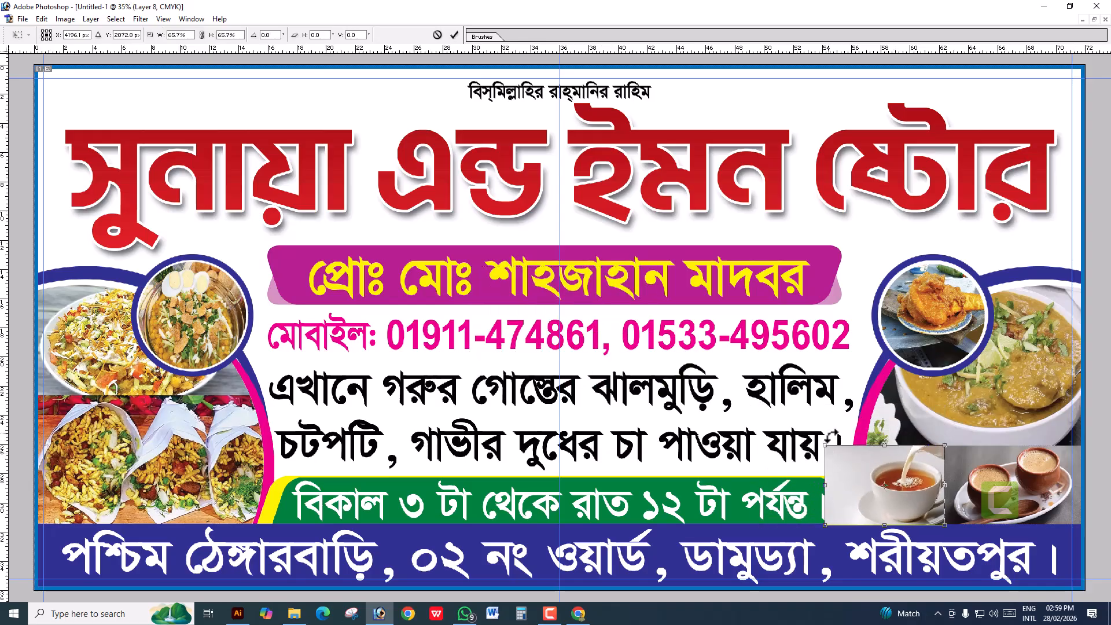
pyautogui.press('Return')
# Mask the white teacup photo with the shape of the large right white circle
pyautogui.rightClick(910, 480)
pyautogui.click(927, 499)
pyautogui.press('Tab')
pyautogui.press('Tab')
pyautogui.rightClick(907, 478)
pyautogui.click(928, 500)
pyautogui.rightClick(904, 499)
pyautogui.click(921, 507)
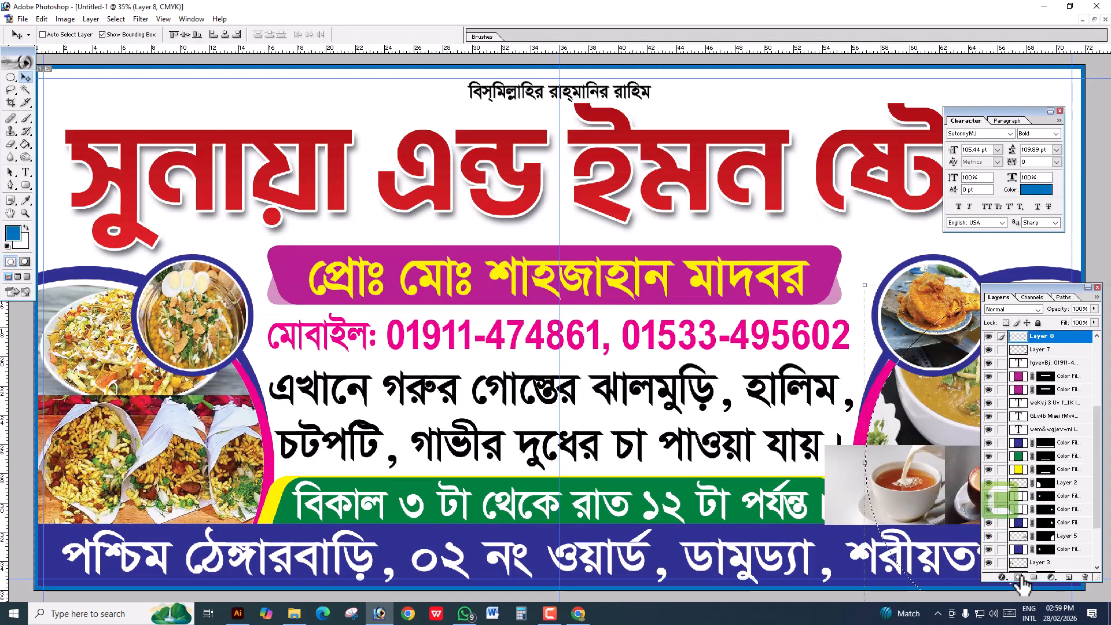
pyautogui.press('Tab')
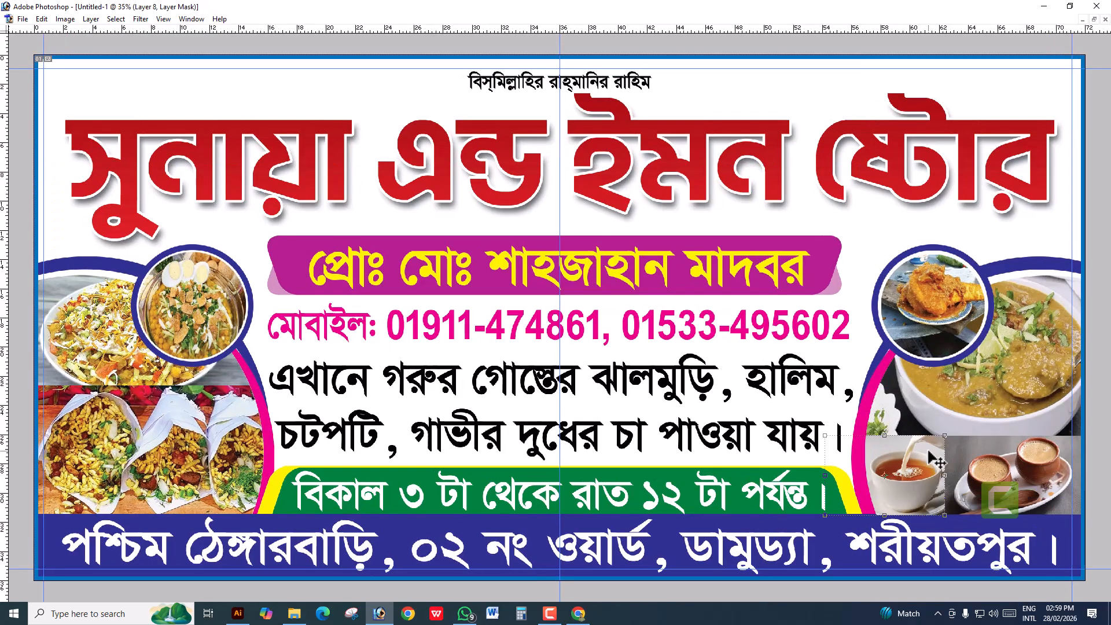
# Apply Auto Contrast to the curry bowl photo's layer
pyautogui.press('Tab')
pyautogui.click(1033, 535)
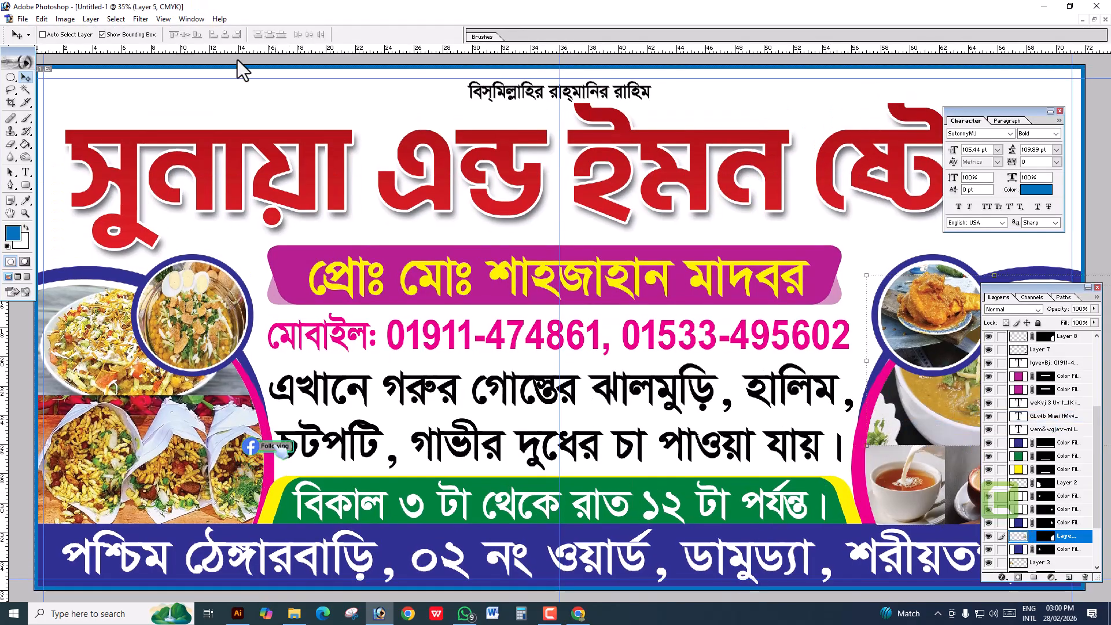
pyautogui.click(71, 21)
pyautogui.moveTo(110, 49)
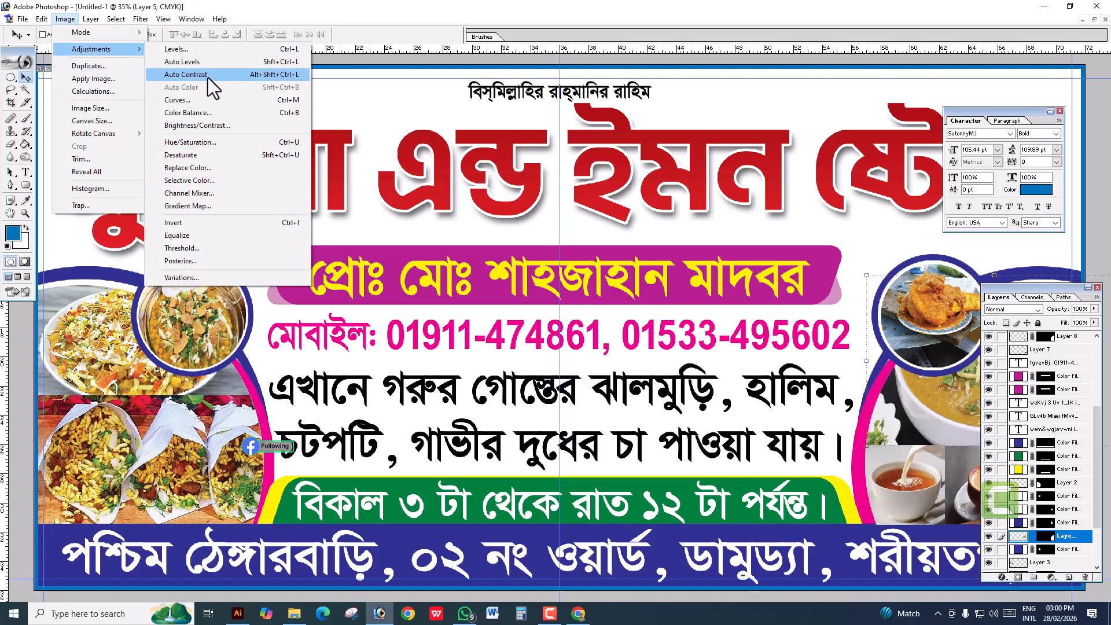
pyautogui.click(209, 76)
pyautogui.press('Tab')
pyautogui.hotkey('ctrl', '-')
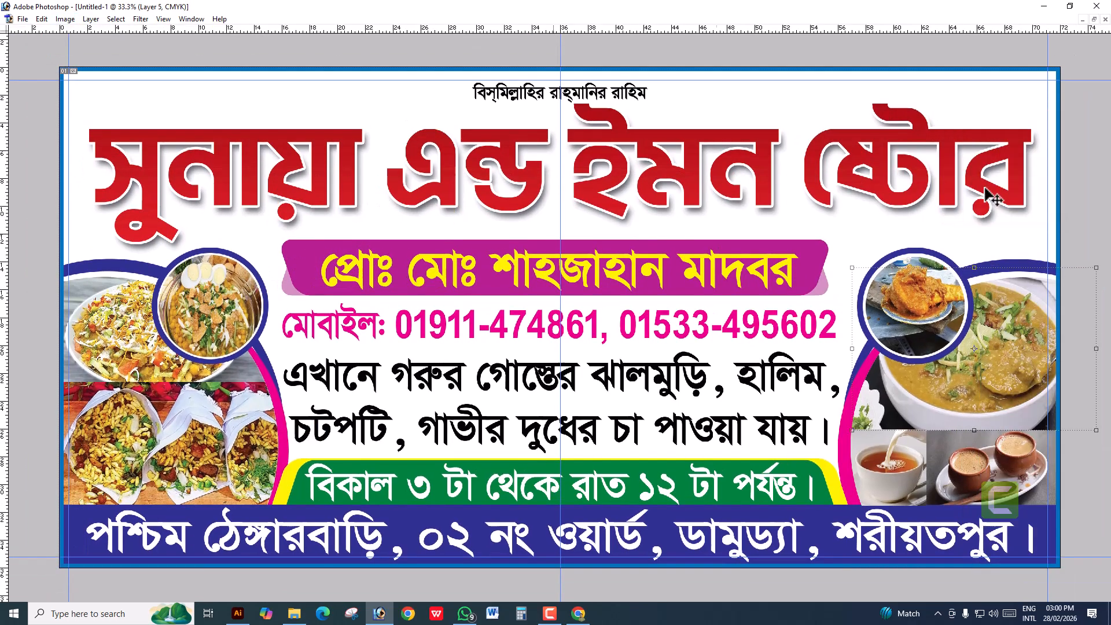
# Paste the blue snowy sky image, stretch it to the banner's full width and send it behind all the artwork
pyautogui.hotkey('alt', 'Tab')
pyautogui.hotkey('ctrl', 'v')
pyautogui.hotkey('ctrl', 't')
pyautogui.moveTo(641, 260); pyautogui.dragTo(1020, 100)
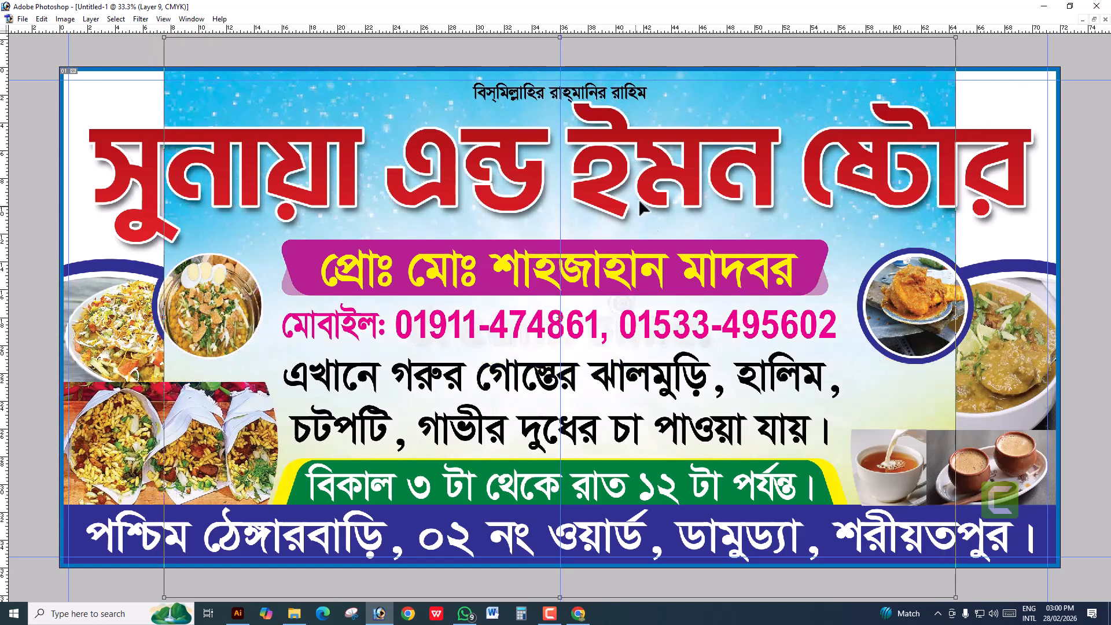
pyautogui.hotkey('ctrl', '-')
pyautogui.moveTo(862, 276); pyautogui.dragTo(938, 266)
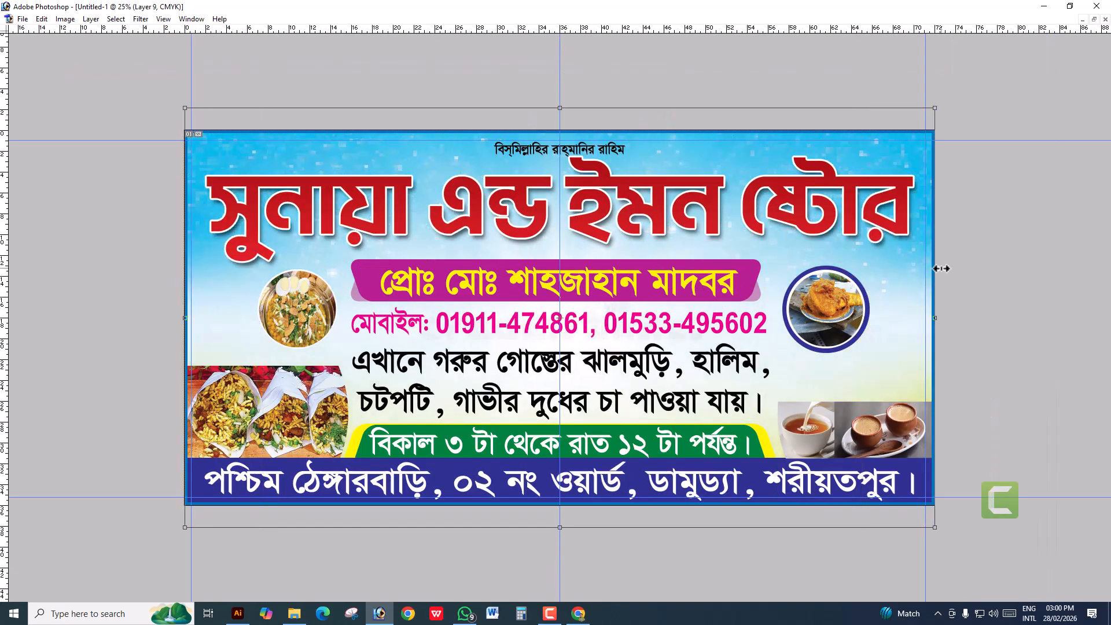
pyautogui.press('Return')
pyautogui.press('Tab')
pyautogui.rightClick(596, 215)
pyautogui.click(601, 213)
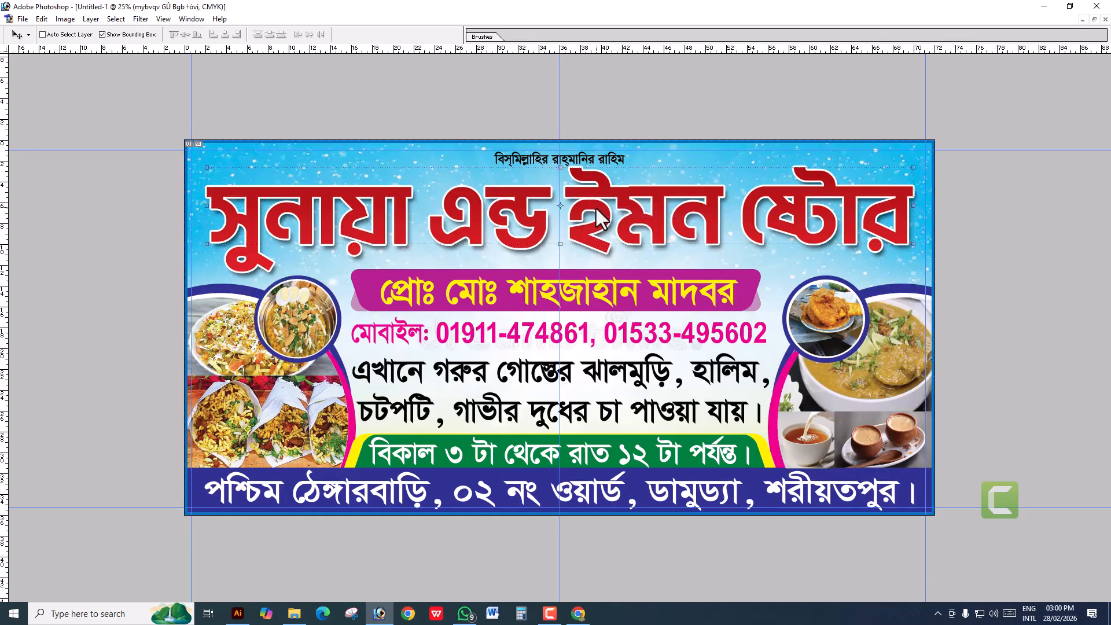
pyautogui.rightClick(633, 352)
pyautogui.click(648, 347)
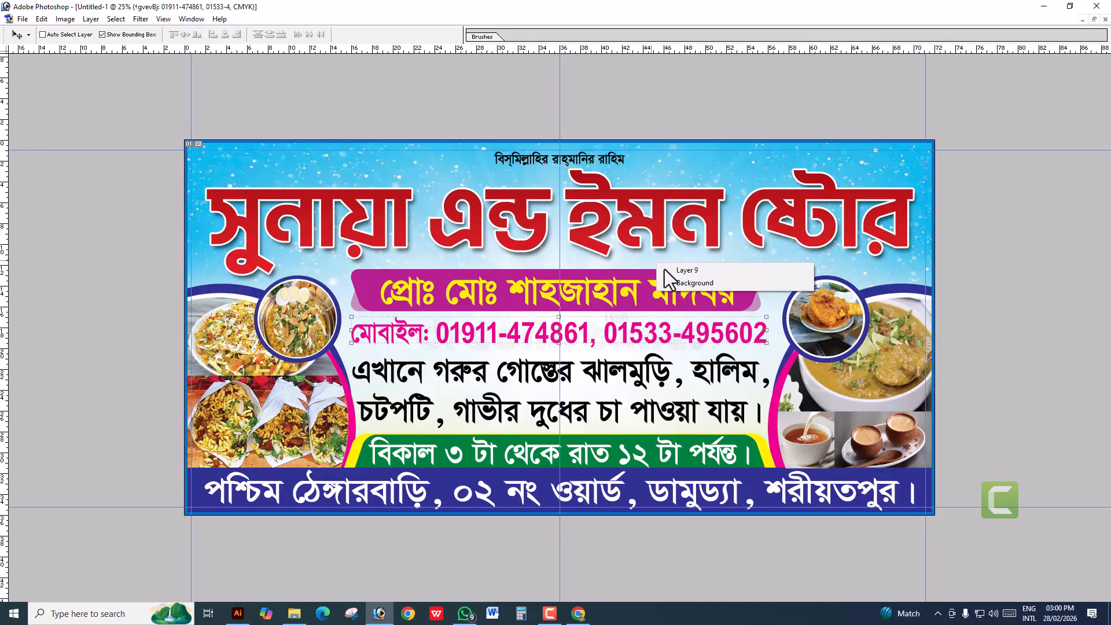
pyautogui.press('e')
pyautogui.press('v')
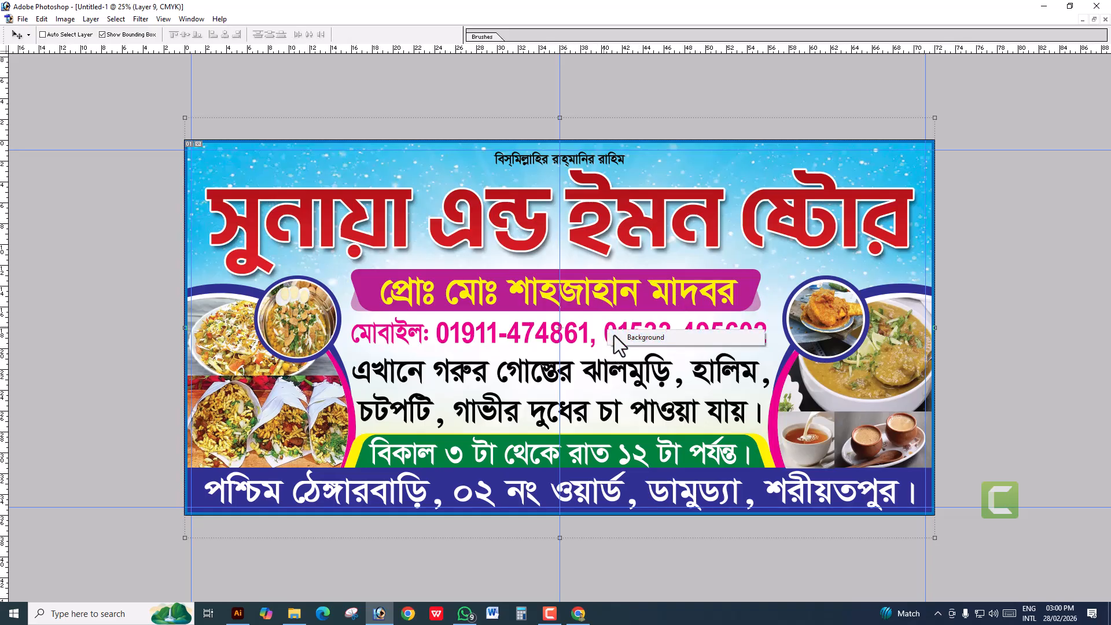
# Add a white outside Stroke to the first food list line, "এখানে গরুর গোস্তের ঝালমুড়ি, হালিম,"
pyautogui.rightClick(598, 370)
pyautogui.click(601, 374)
pyautogui.hotkey('alt', 'l')
pyautogui.press('y')
pyautogui.press('k')
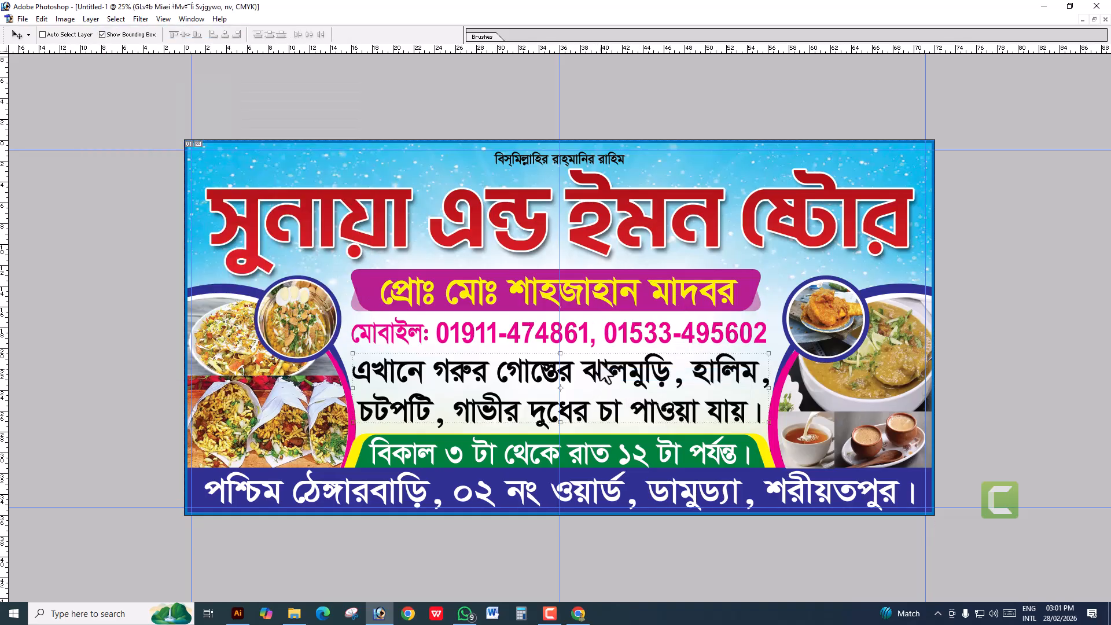
pyautogui.click(220, 421)
pyautogui.click(363, 184)
pyautogui.press('Return')
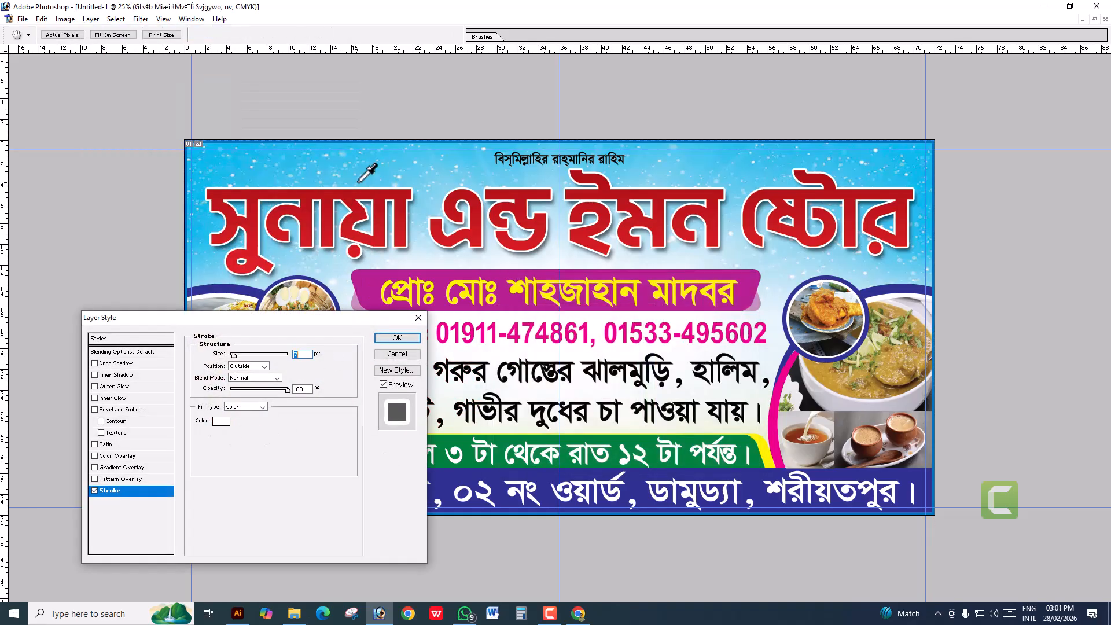
pyautogui.press('Return')
# Set the left stop of the shop name title's Gradient Overlay to C 0, M 100, Y 80, K 0
pyautogui.hotkey('ctrl', '+')
pyautogui.rightClick(581, 163)
pyautogui.click(599, 167)
pyautogui.press('Tab')
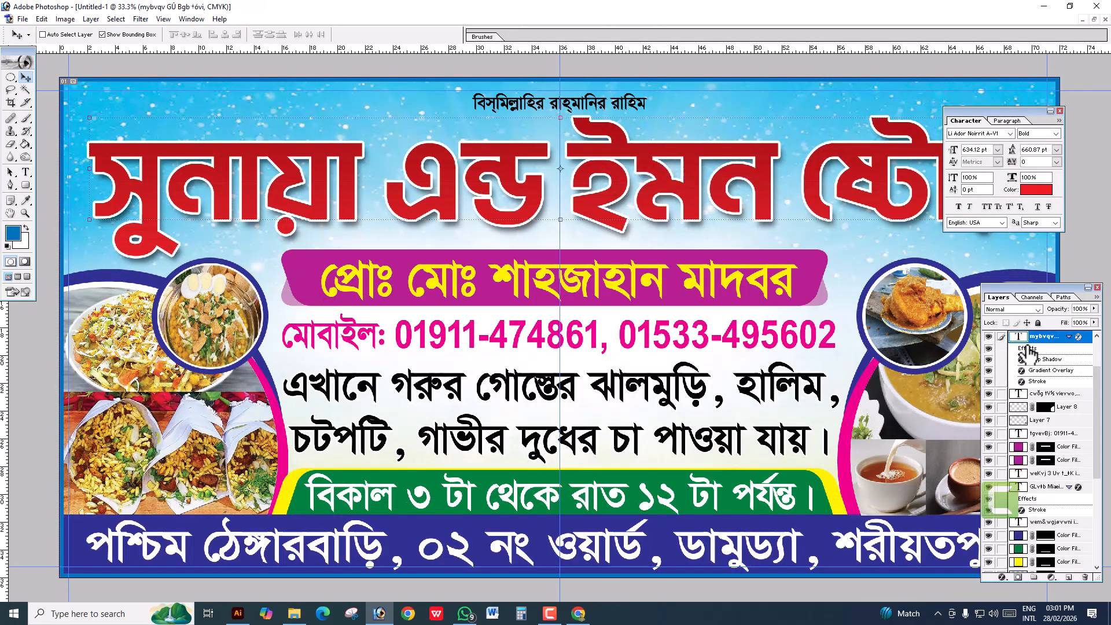
pyautogui.doubleClick(1028, 354)
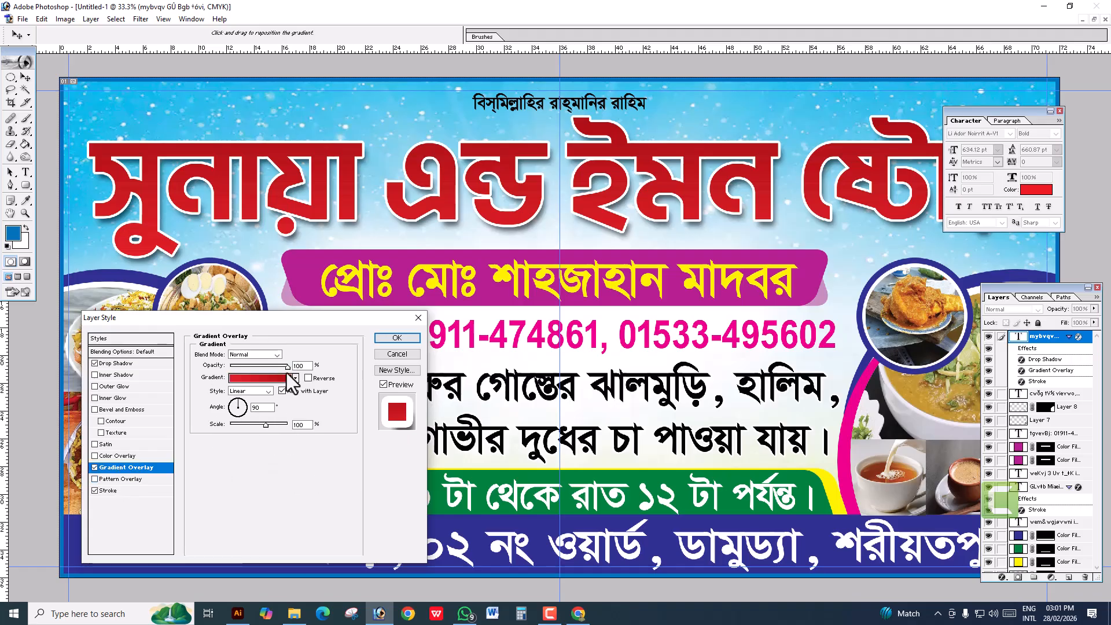
pyautogui.click(275, 379)
pyautogui.doubleClick(453, 366)
pyautogui.write('0')
pyautogui.press('Tab')
pyautogui.write('100')
pyautogui.press('Return')
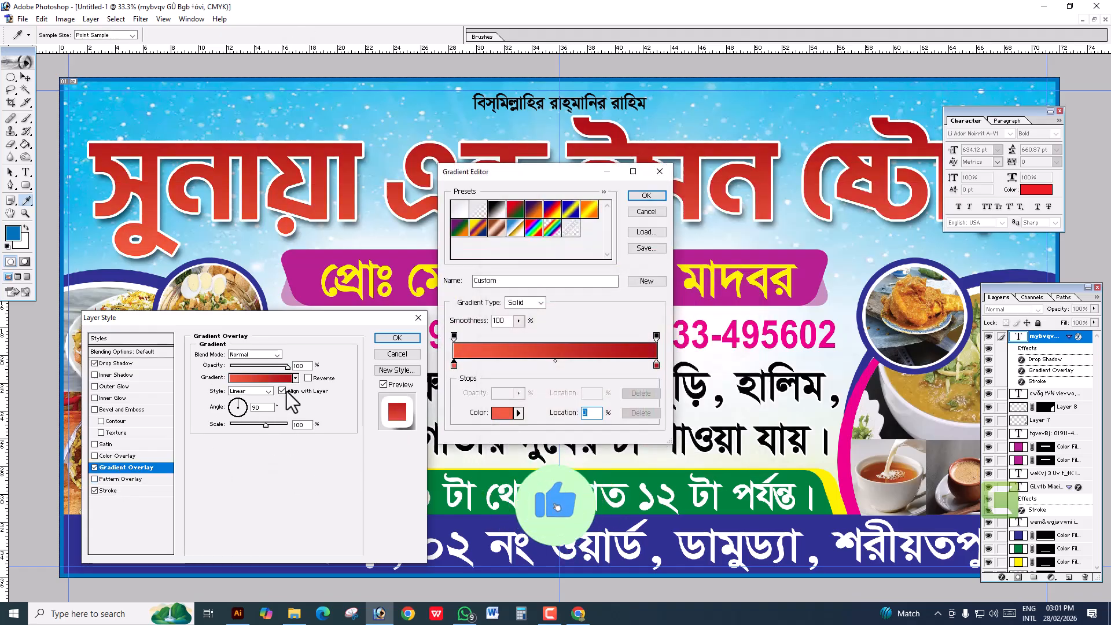
pyautogui.doubleClick(453, 365)
pyautogui.press('Tab')
pyautogui.write('100')
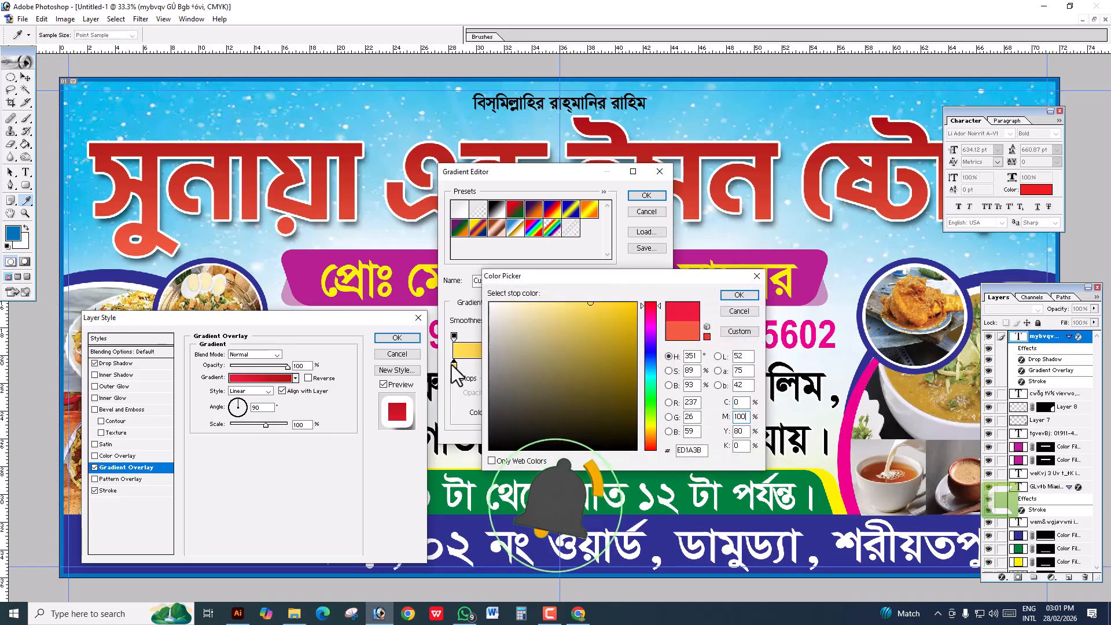
pyautogui.press('Tab')
pyautogui.press('Return')
# Edit the dark red right stop's colour and apply the revised gradient to the shop name title
pyautogui.doubleClick(656, 366)
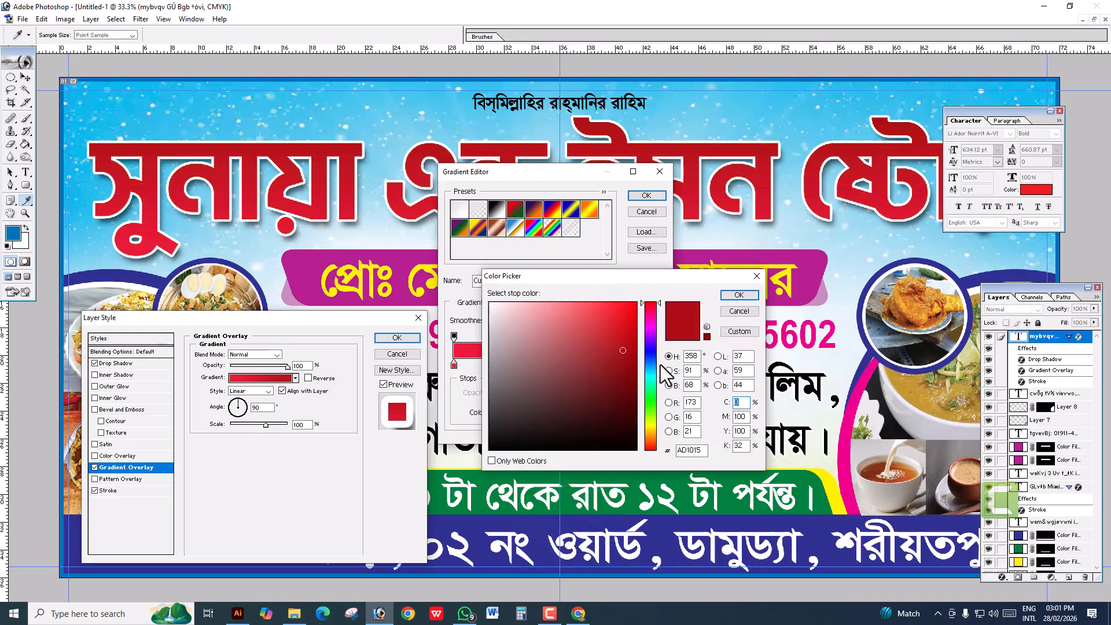
pyautogui.press('Return')
pyautogui.press('Return')
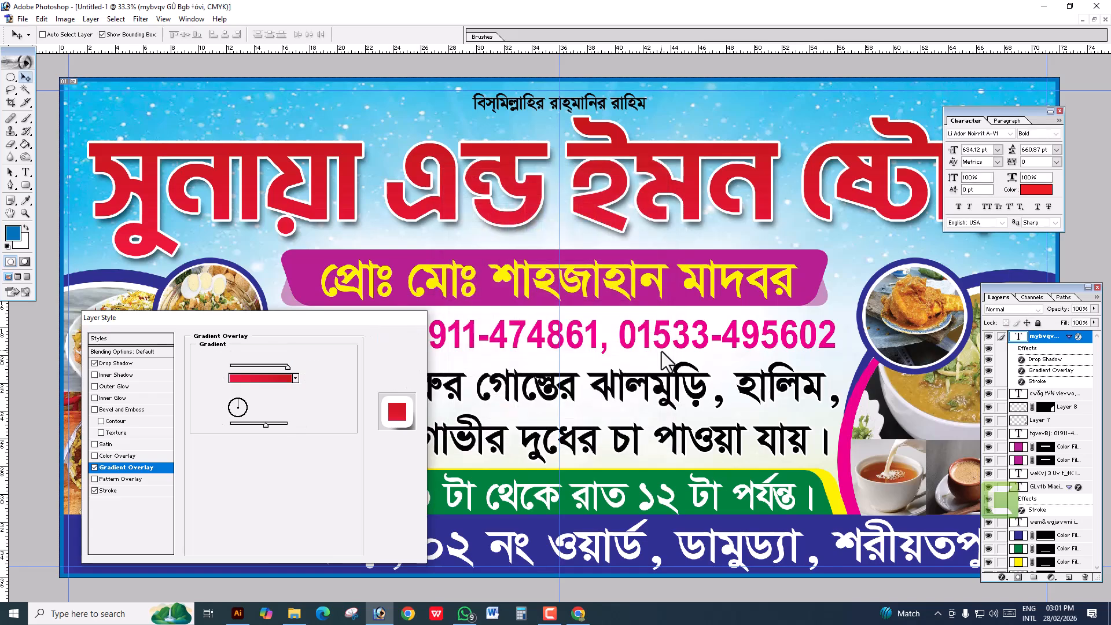
pyautogui.press('Return')
pyautogui.press('Tab')
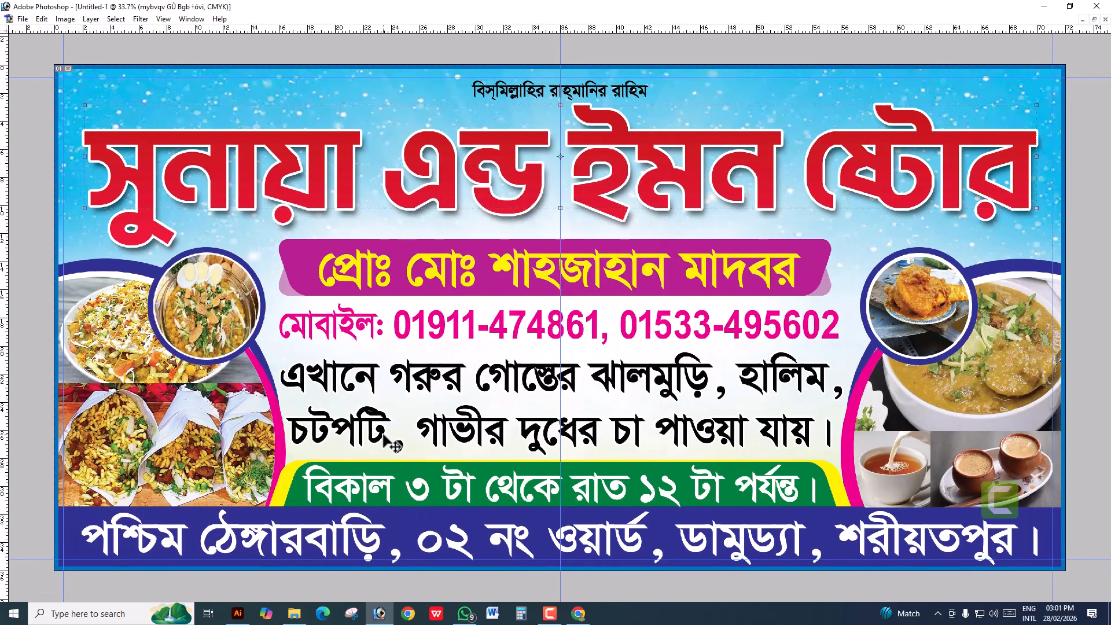